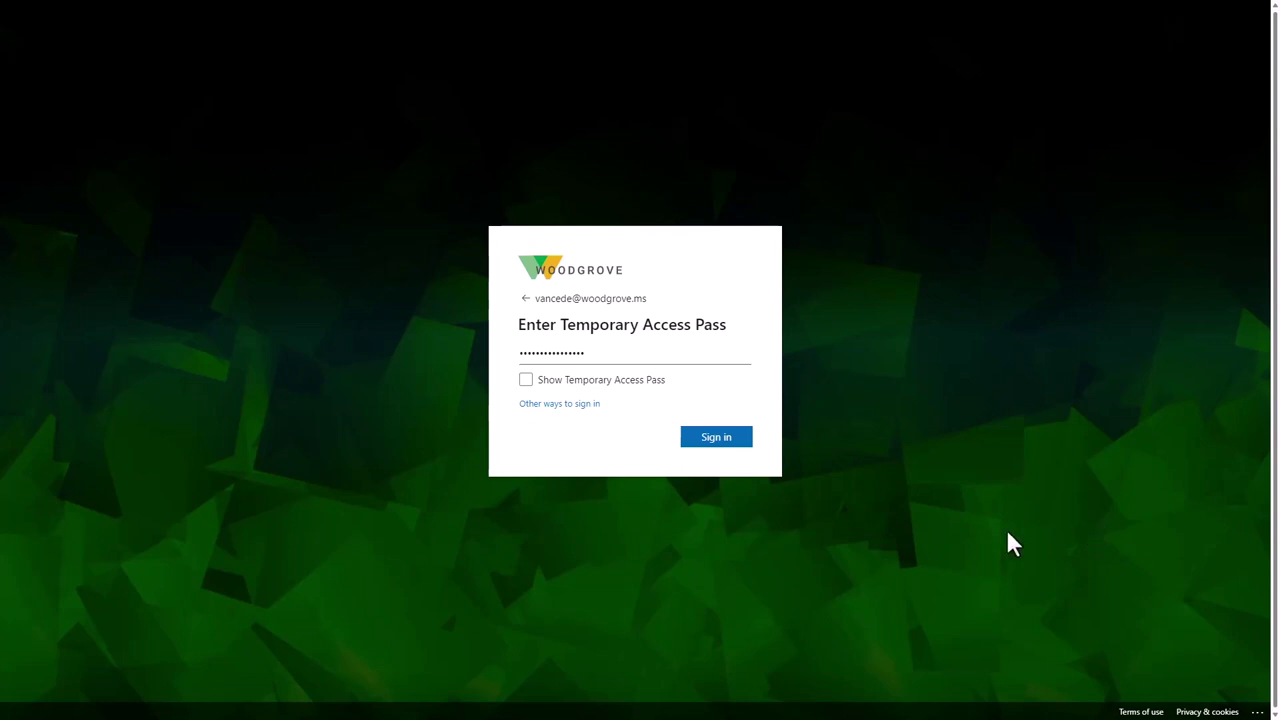
Step: Sign in with the Temporary Access Pass and follow the myapps.microsoft.com link in the "Welcome to the Woodgrove sales team!" email
left_click(748, 442)
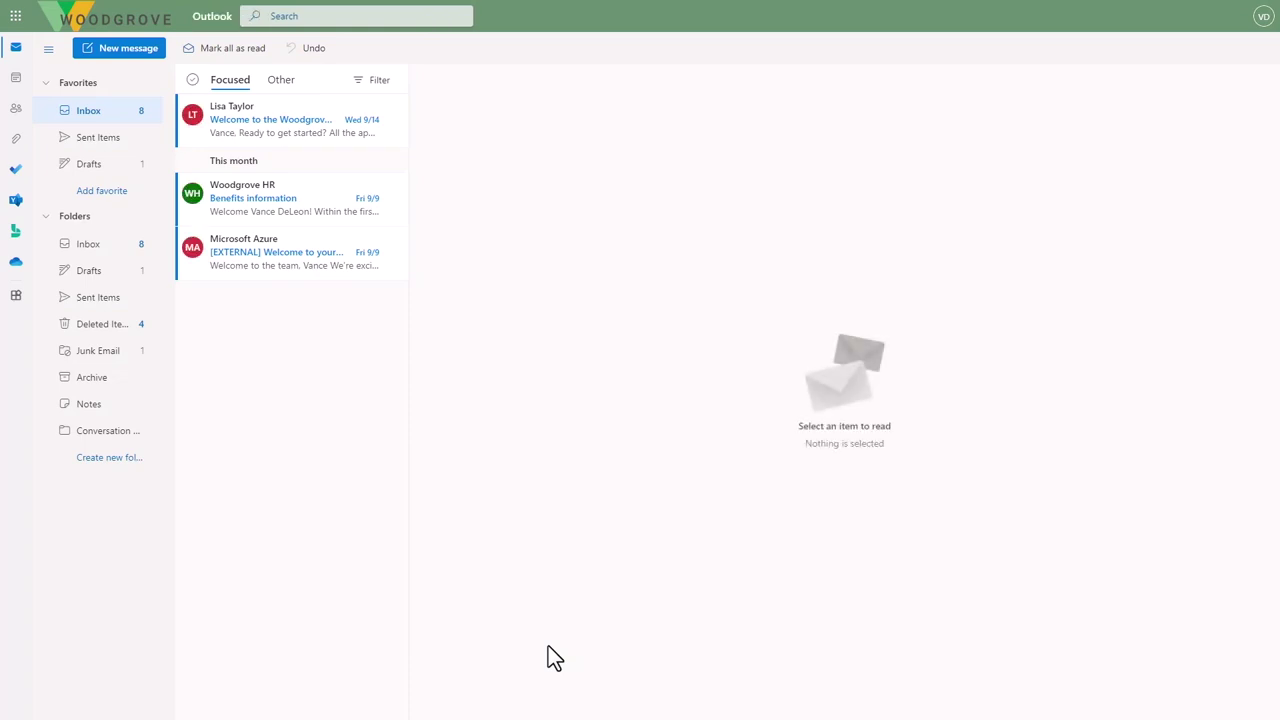
left_click(331, 135)
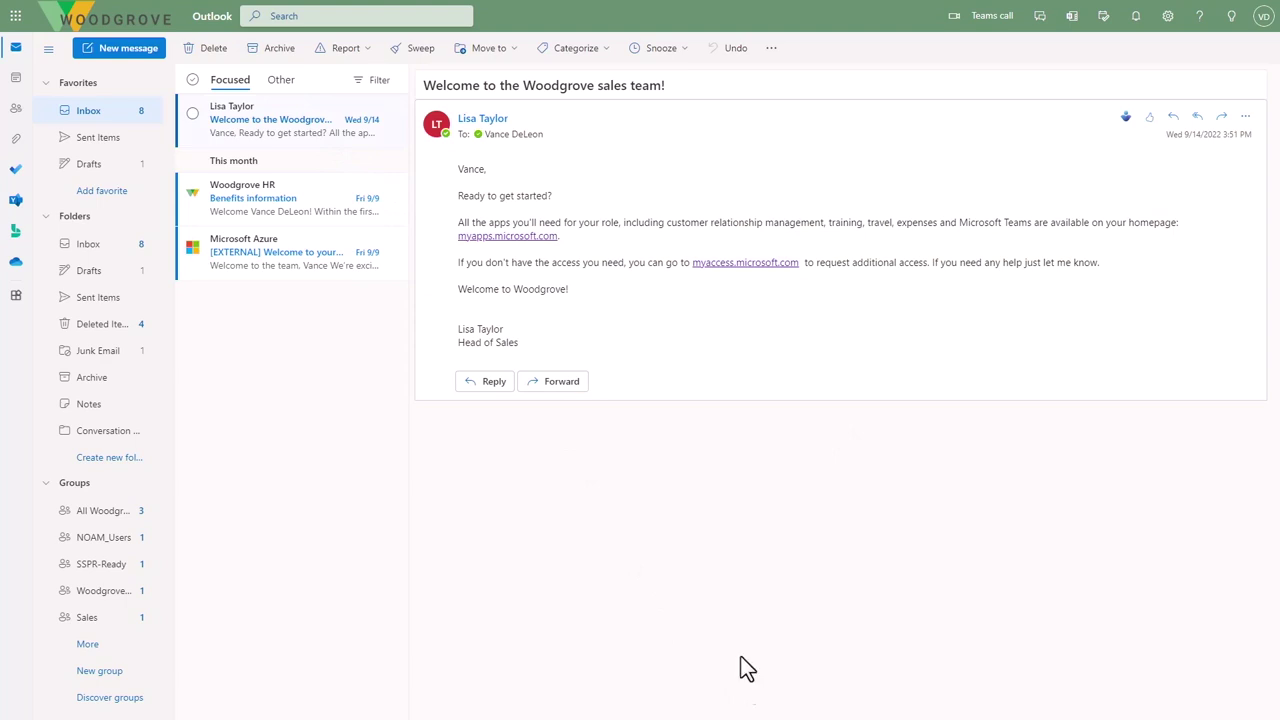
left_click(528, 237)
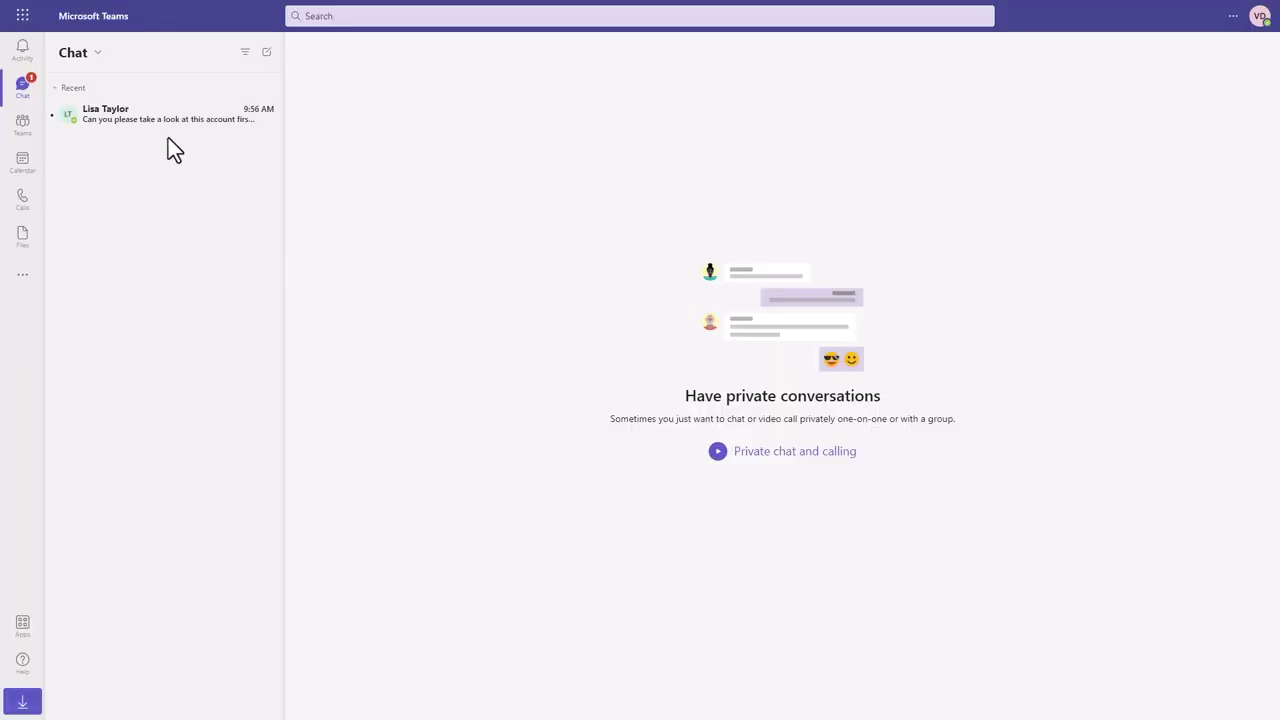
Step: Read the recent Microsoft Teams chat message about the Tailspin account and open that account in Salesforce
left_click(141, 118)
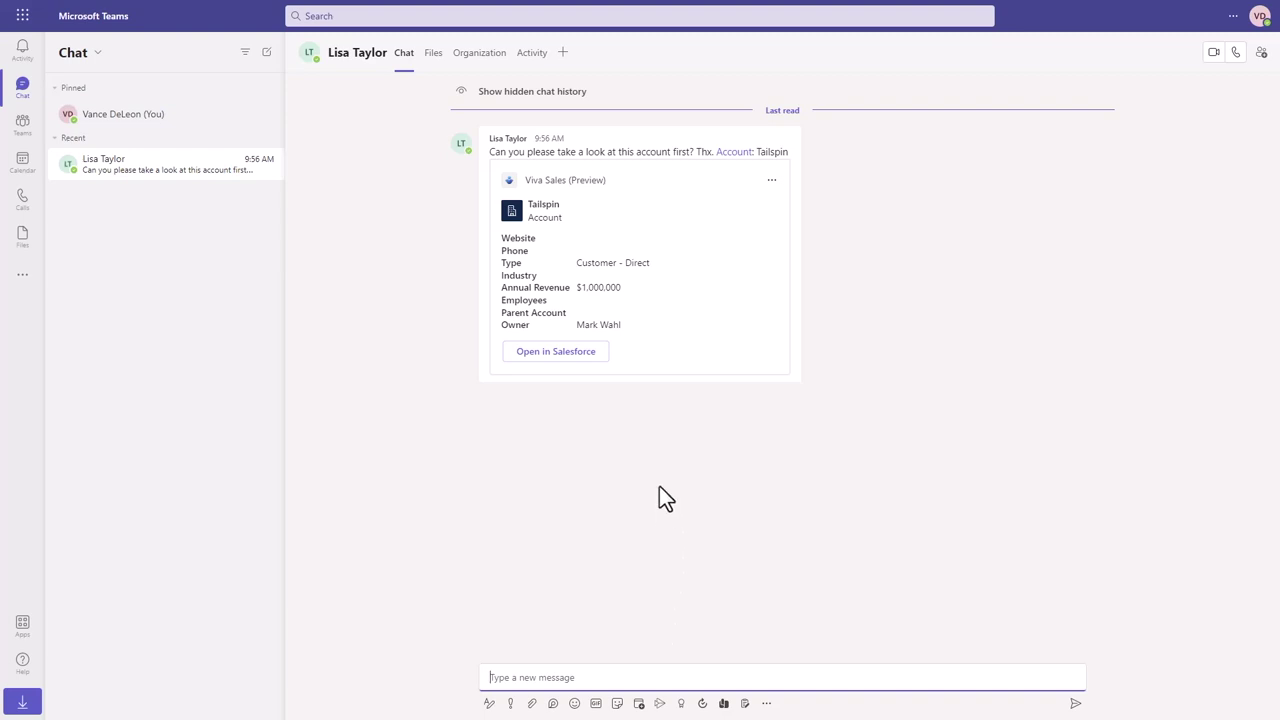
mouse_move(645, 322)
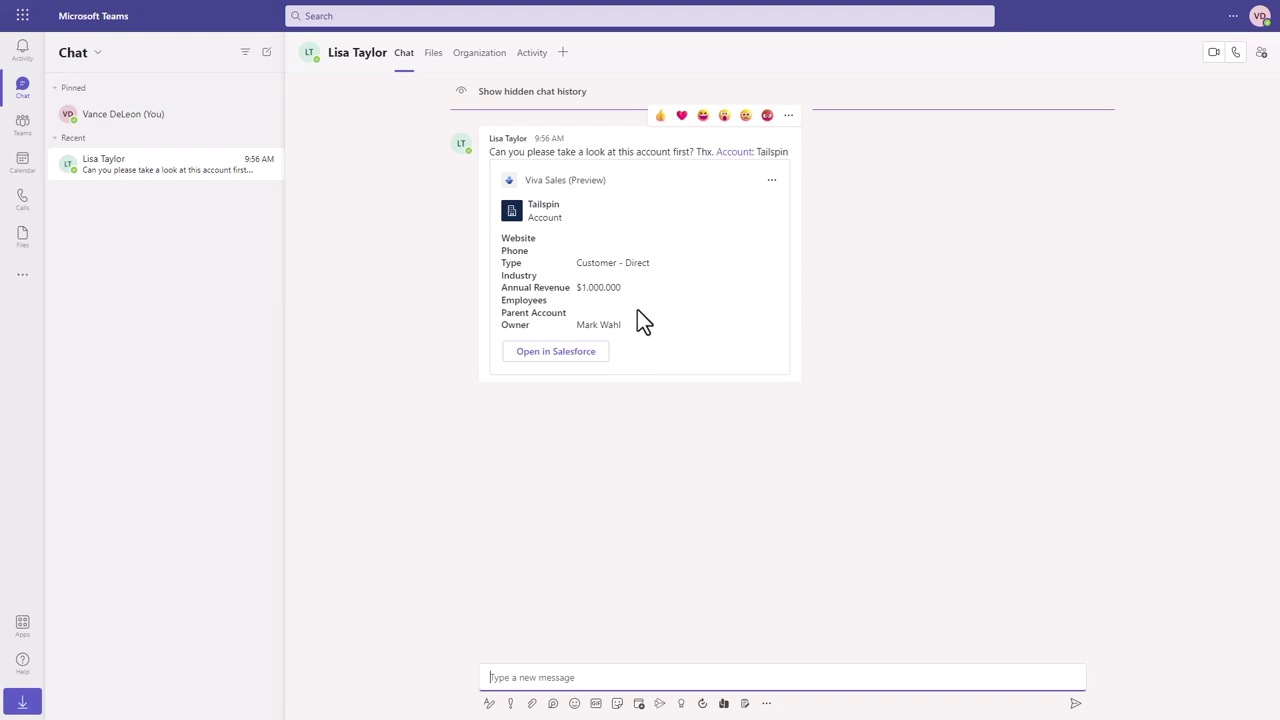
left_click(556, 355)
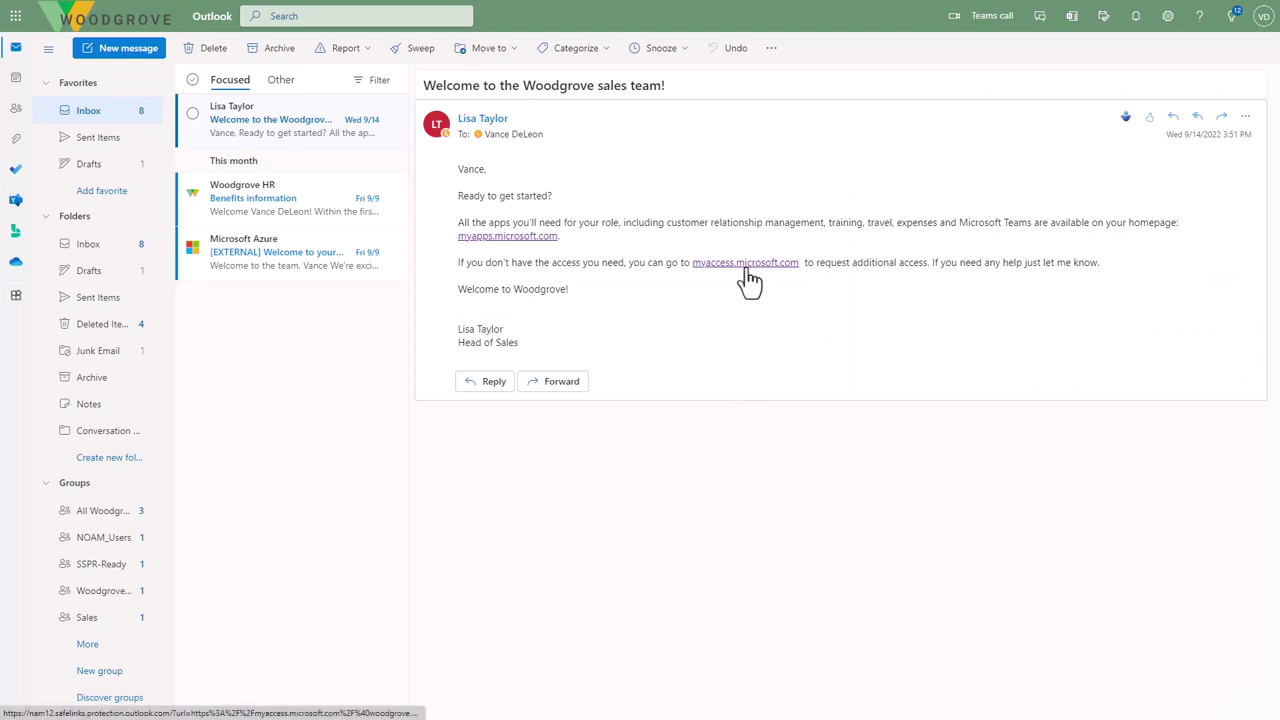
Step: Follow the myaccess.microsoft.com link in the Woodgrove sales team welcome email in Outlook
mouse_move(750, 276)
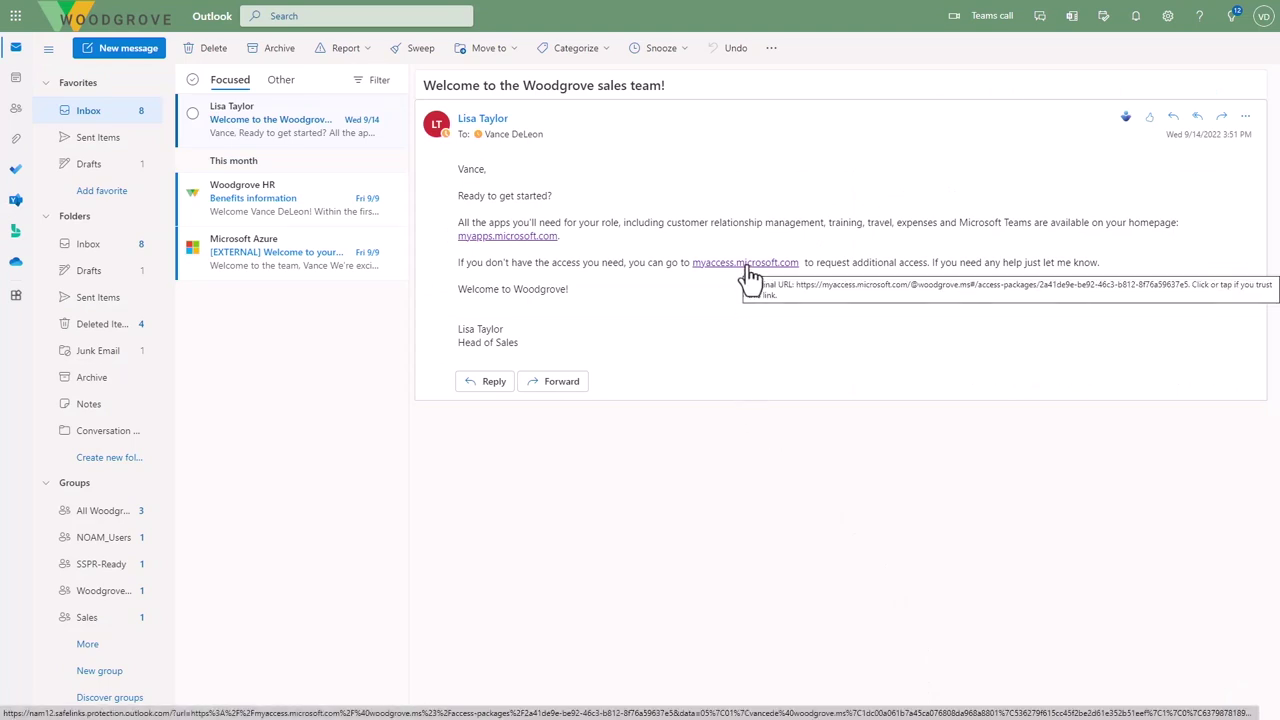
left_click(750, 270)
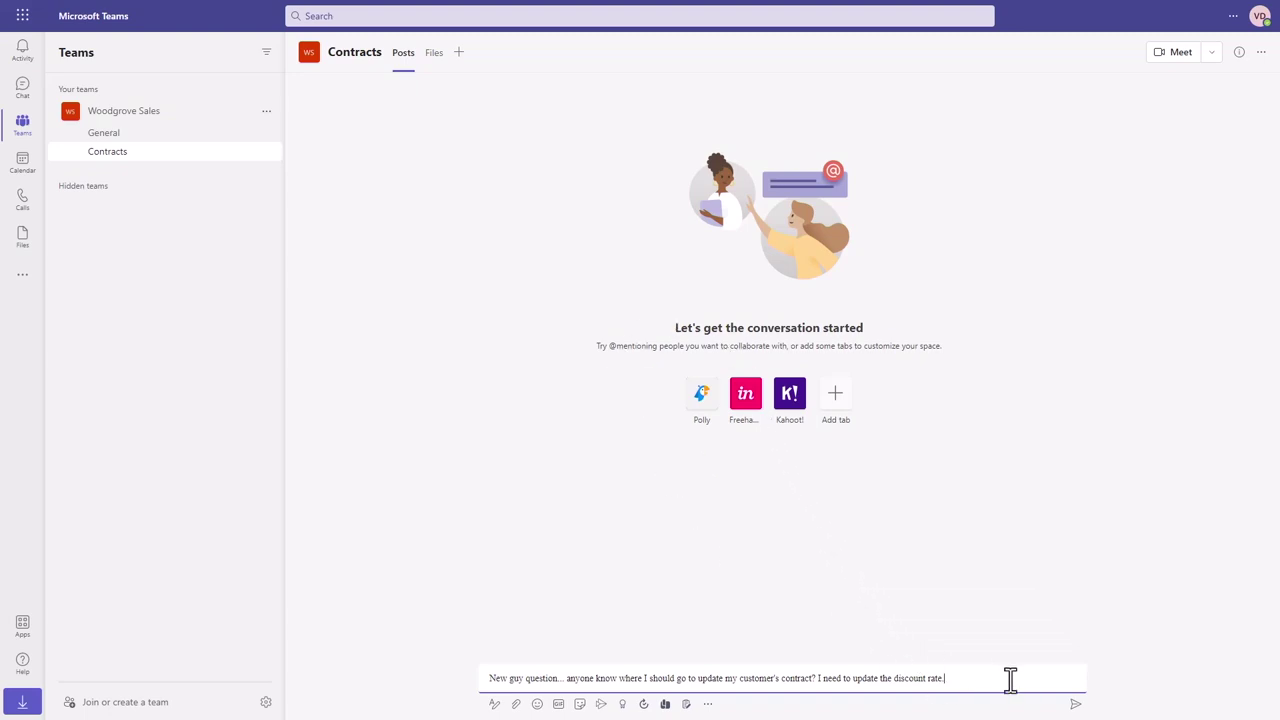
Step: Post the drafted question about updating a customer contract's discount rate to the Contracts channel of Woodgrove Sales in Microsoft Teams
left_click(1076, 705)
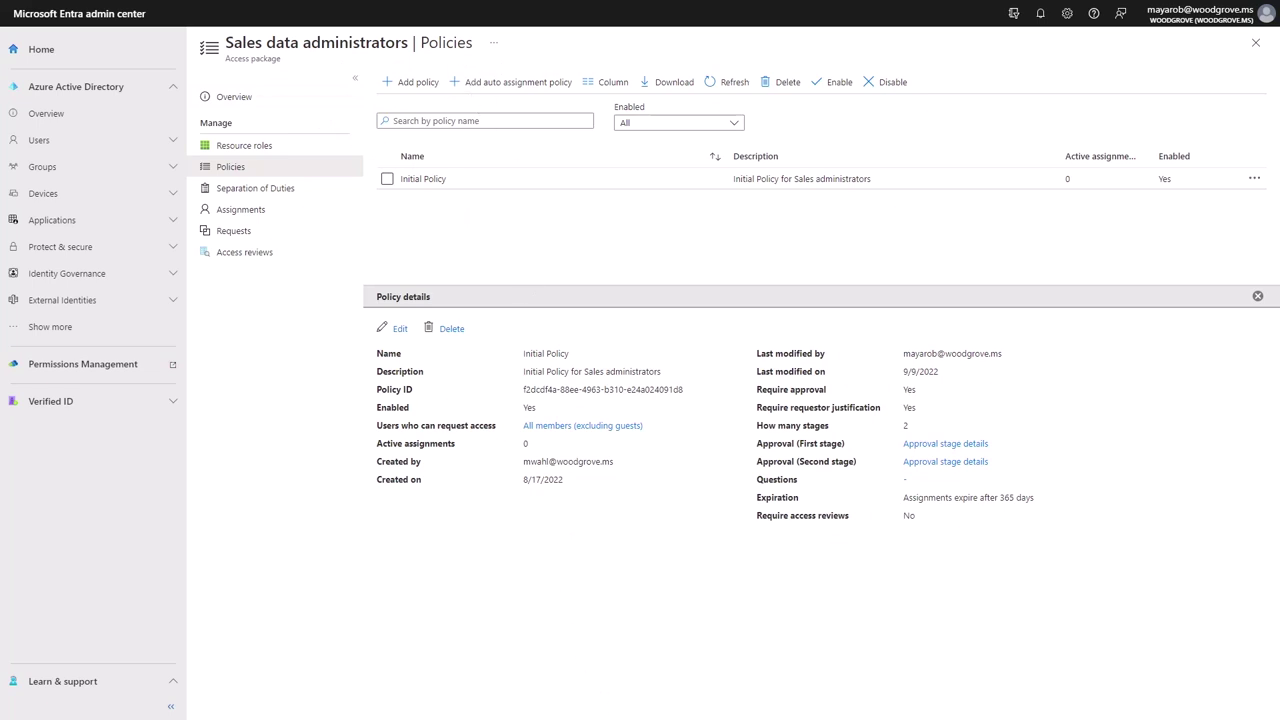
Step: Examine the approval requirements in the Initial Policy details of the Sales data administrators access package in Microsoft Entra admin center
left_click(255, 188)
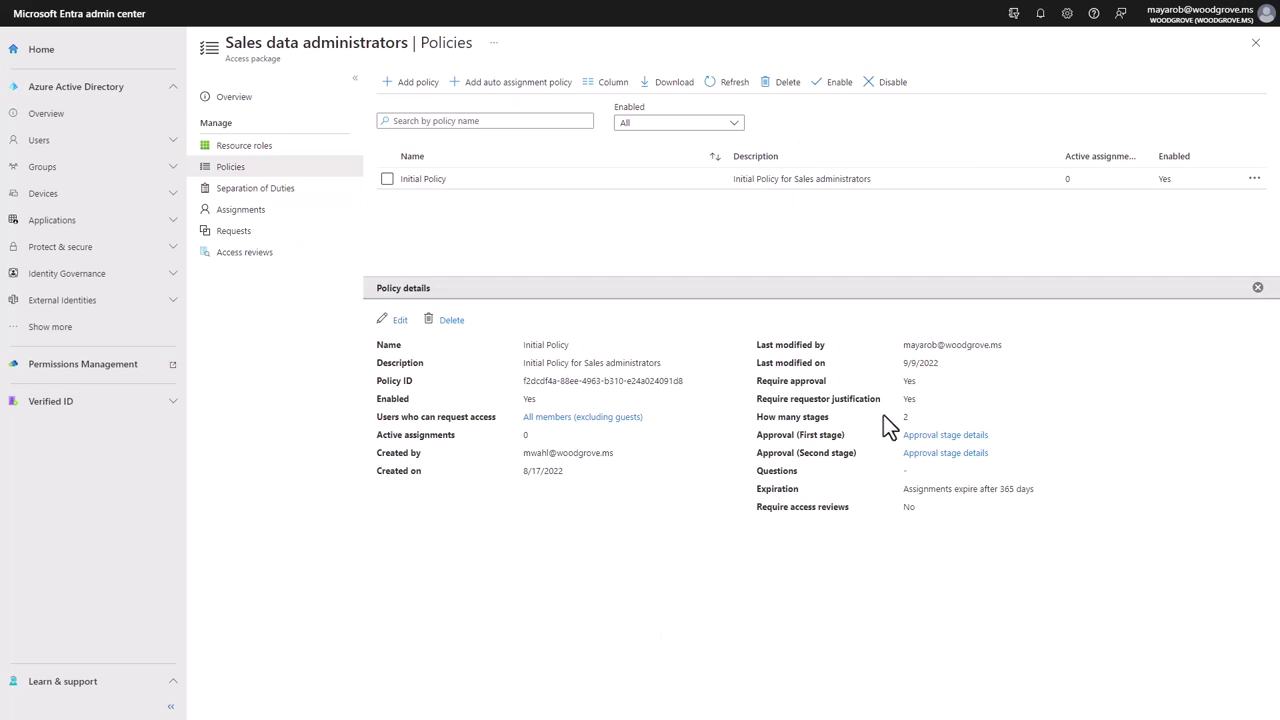
double_click(910, 382)
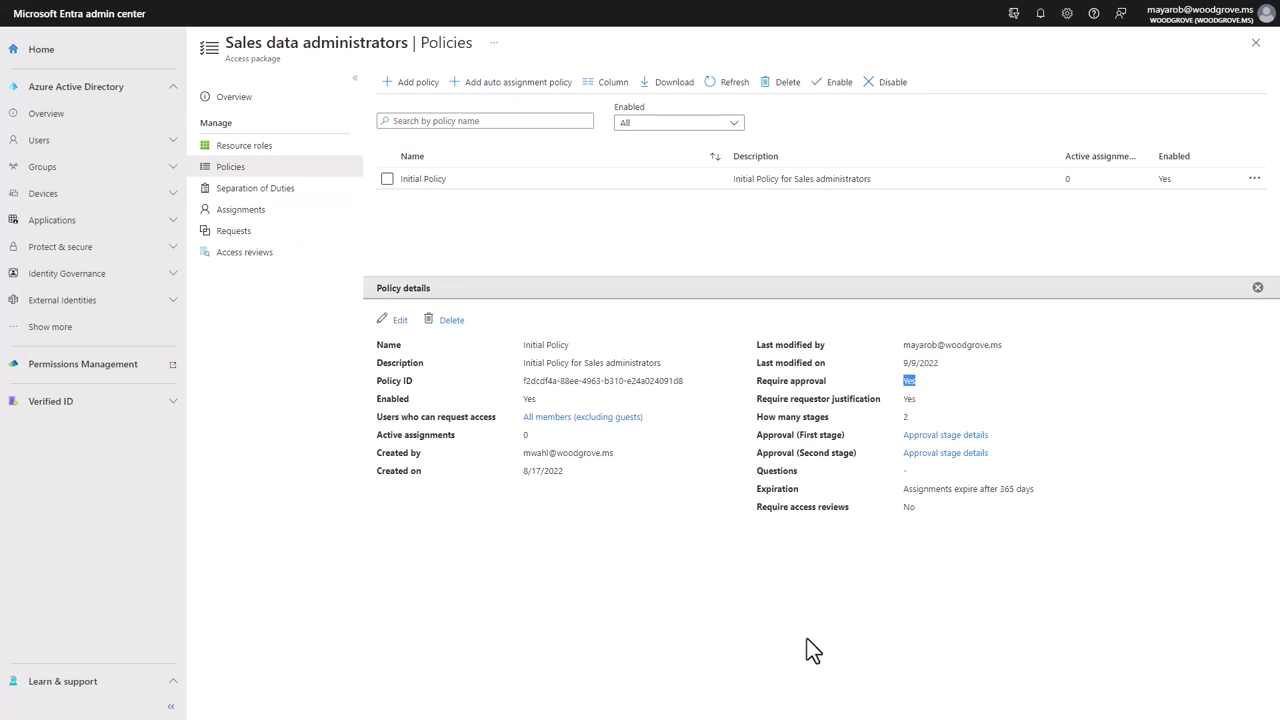
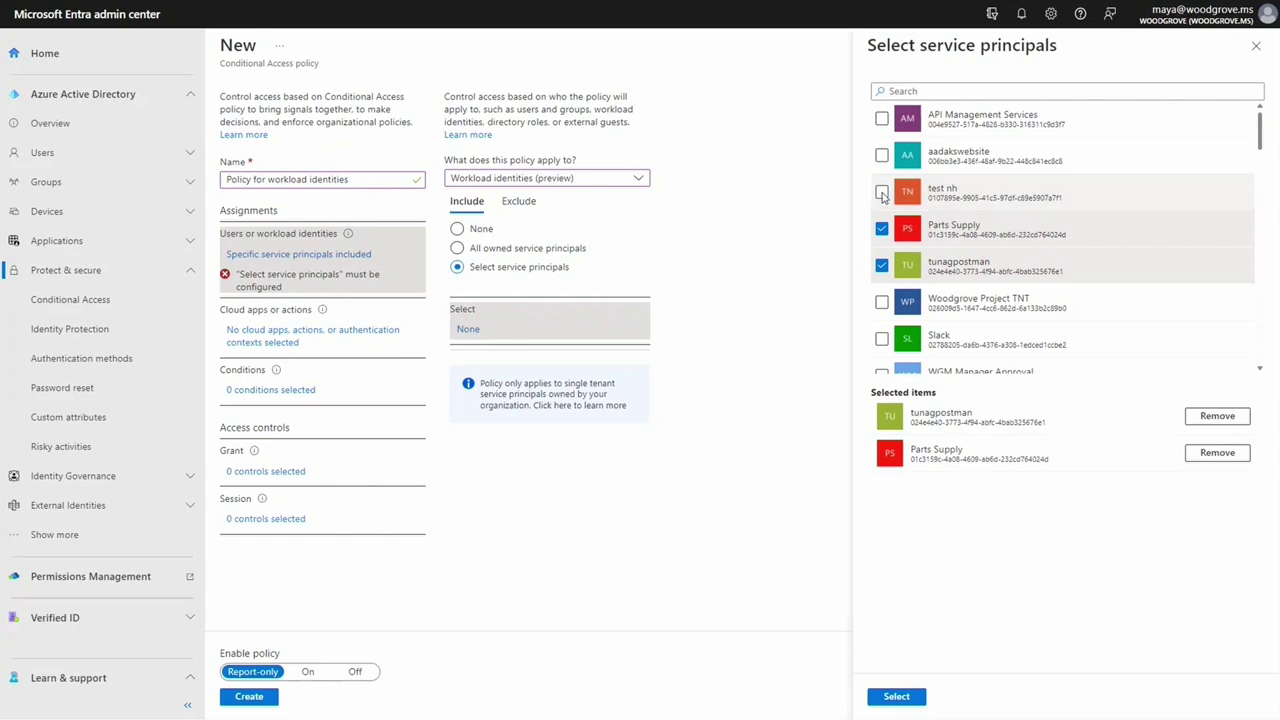
Step: Apply the workload identities policy to all owned service principals and include all cloud apps
left_click(898, 697)
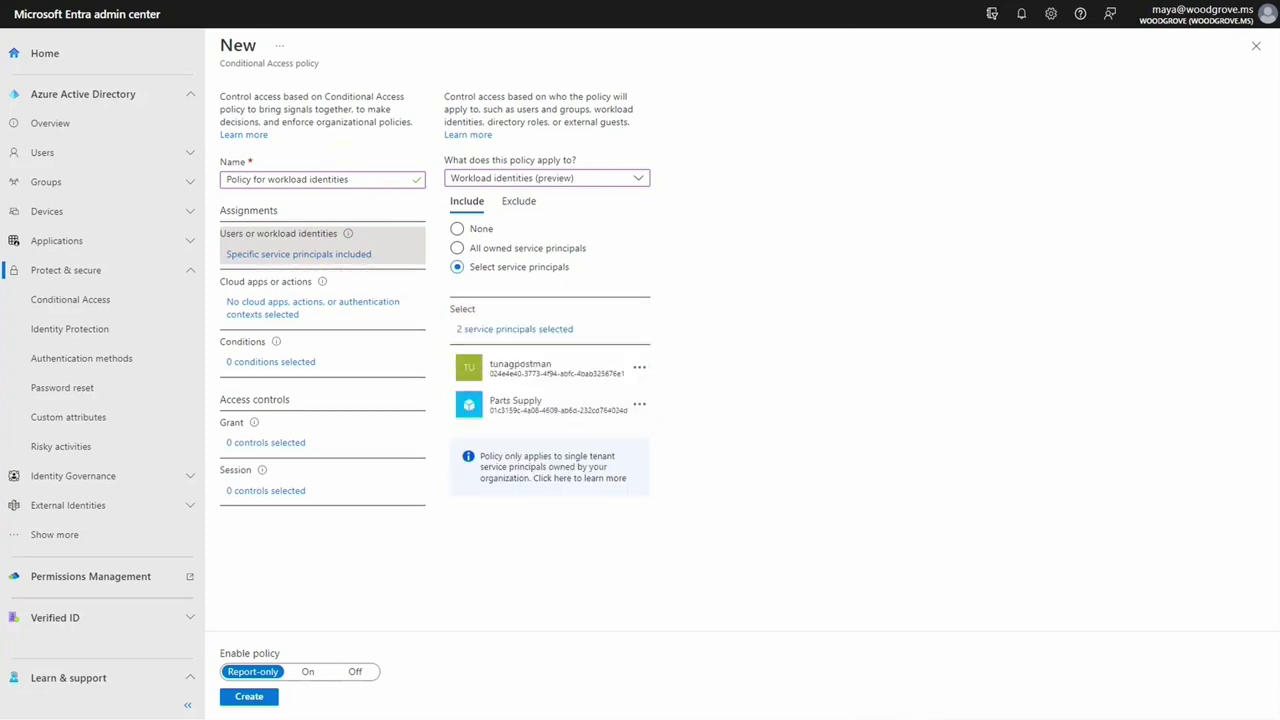
left_click(503, 250)
left_click(384, 302)
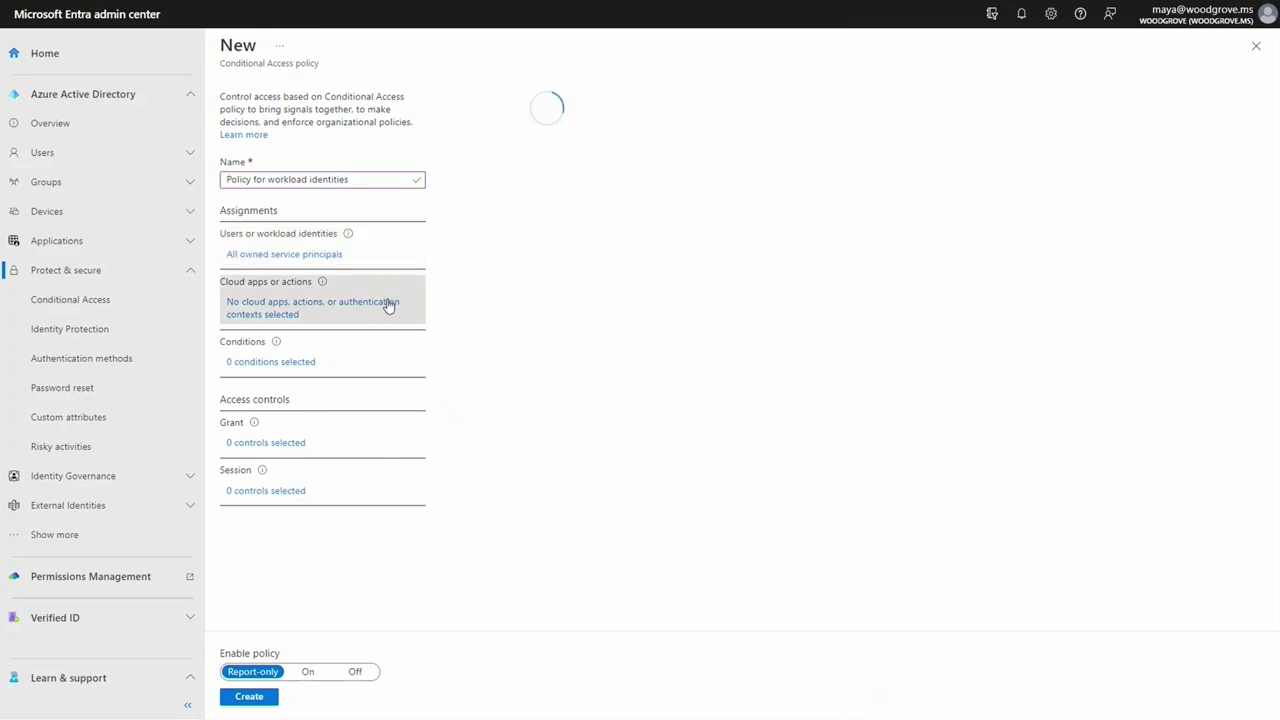
left_click(479, 236)
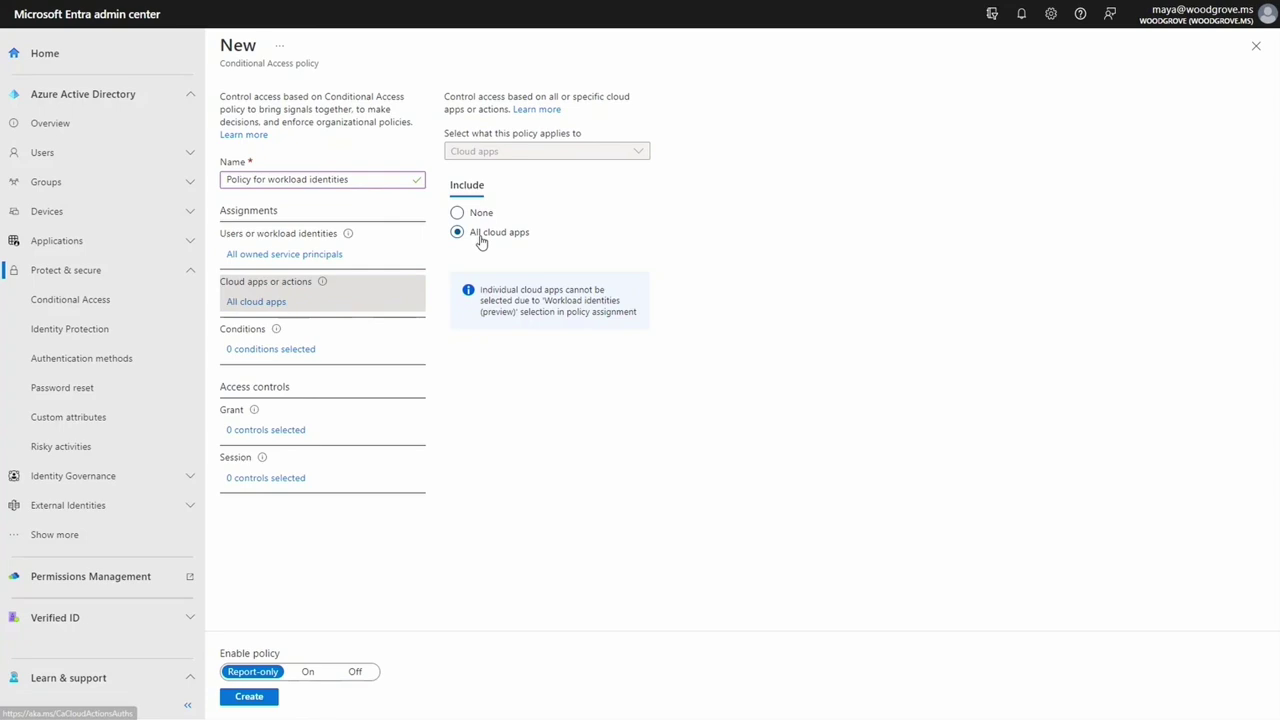
Step: Configure the policy's service principal risk condition with the High, Medium and Low levels
left_click(310, 349)
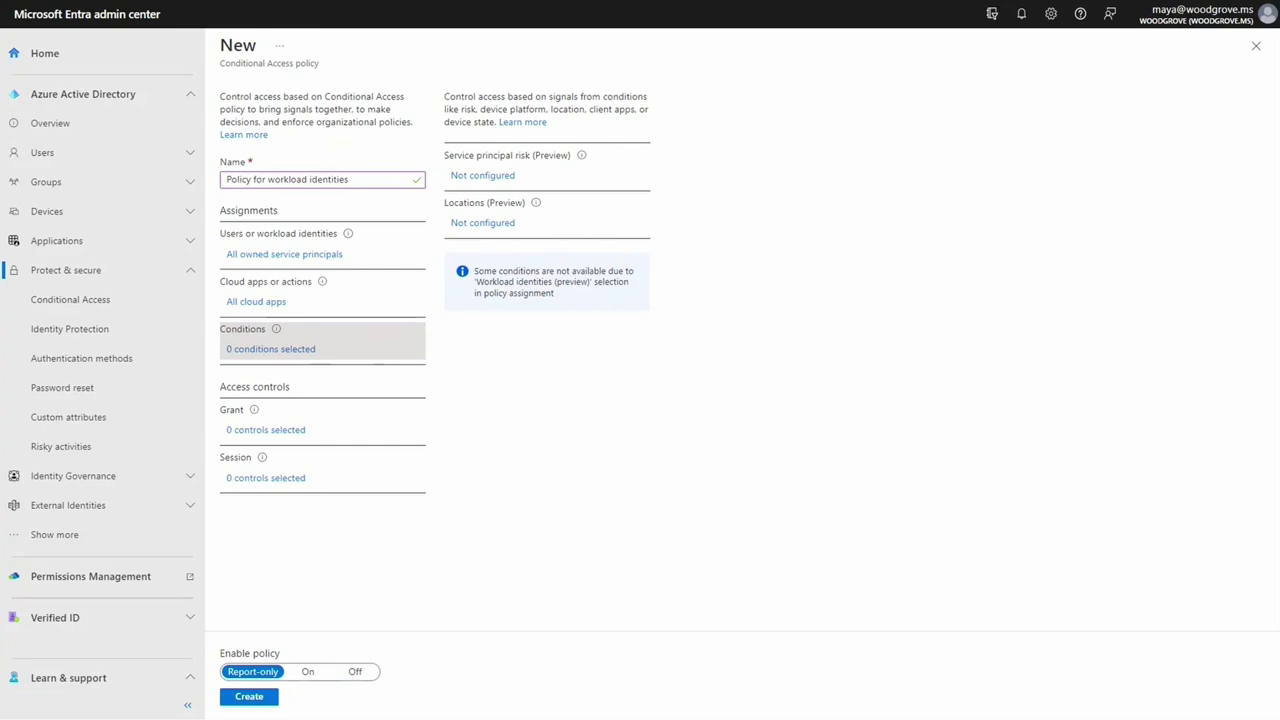
left_click(463, 175)
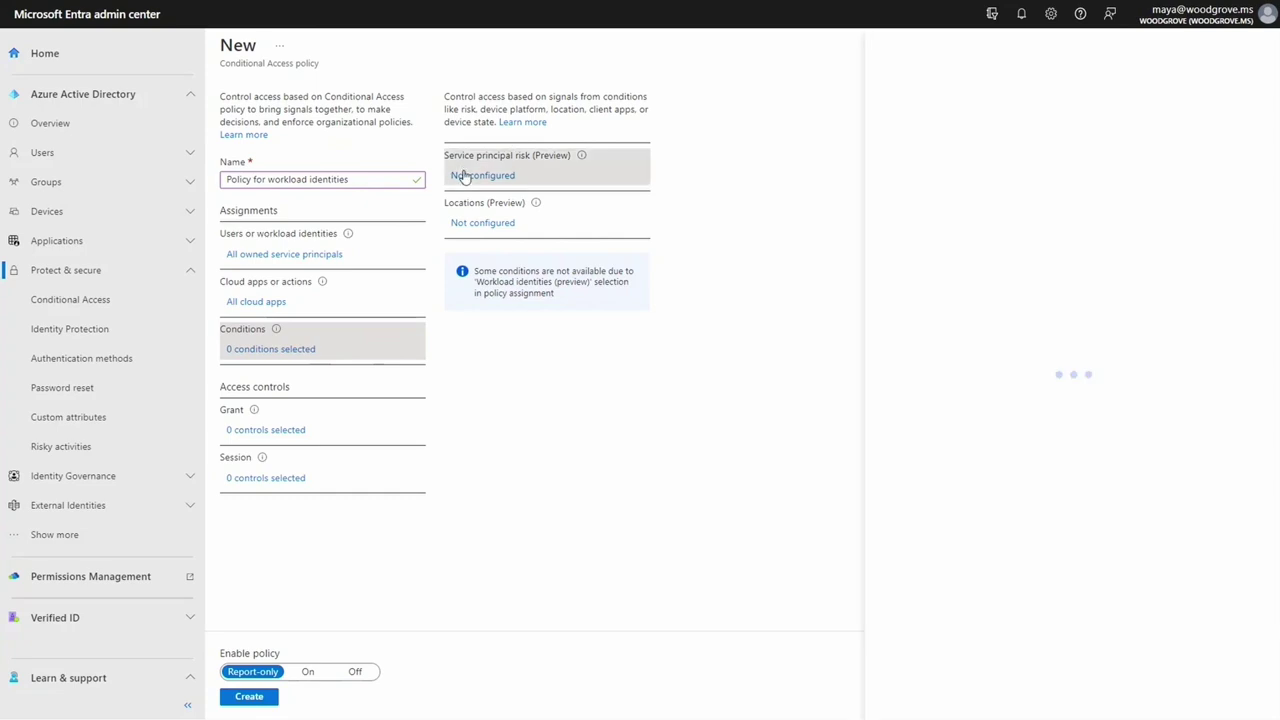
left_click(1090, 114)
left_click(1073, 181)
left_click(1072, 207)
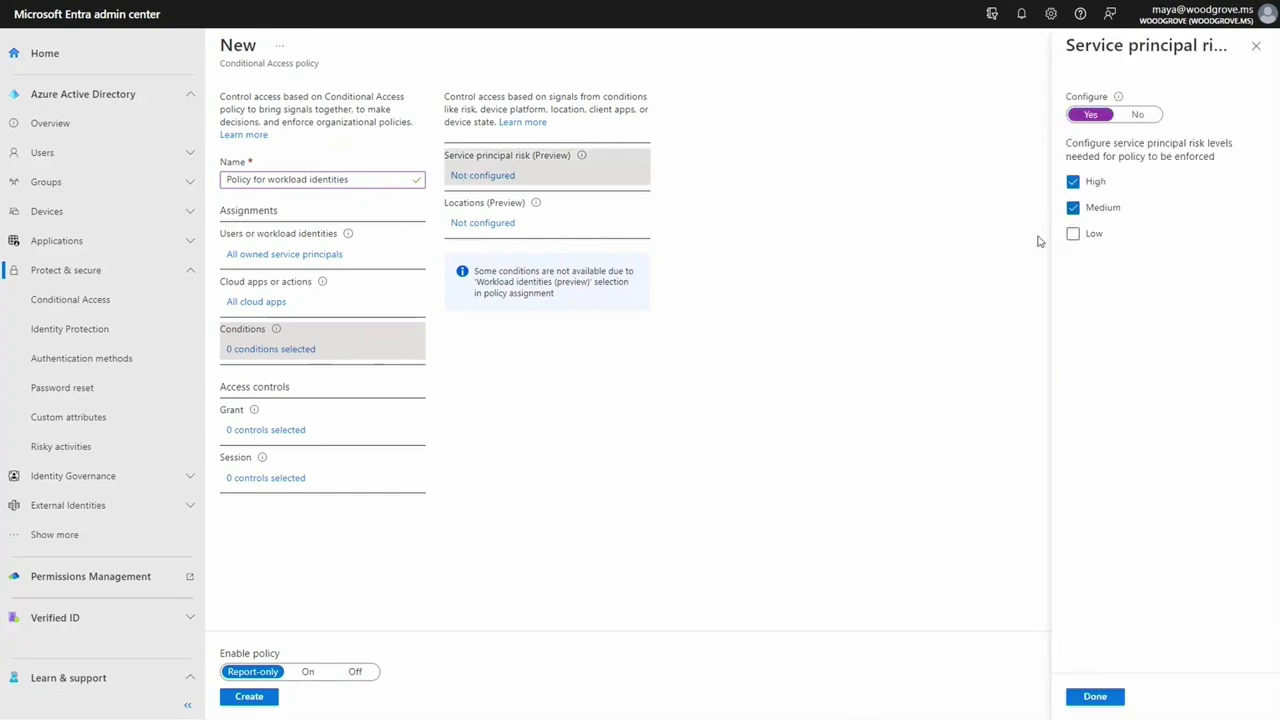
left_click(1072, 236)
left_click(1117, 703)
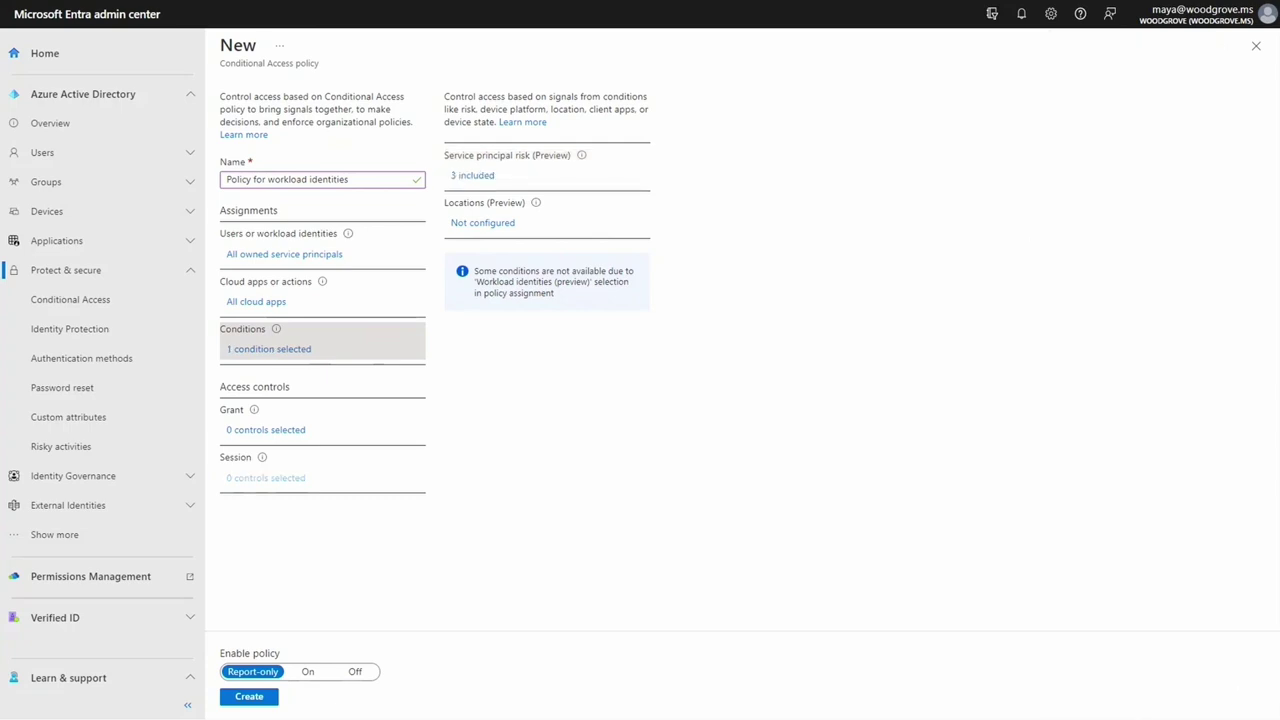
Step: Turn off the service principal risk condition of the policy
left_click(465, 175)
left_click(1137, 114)
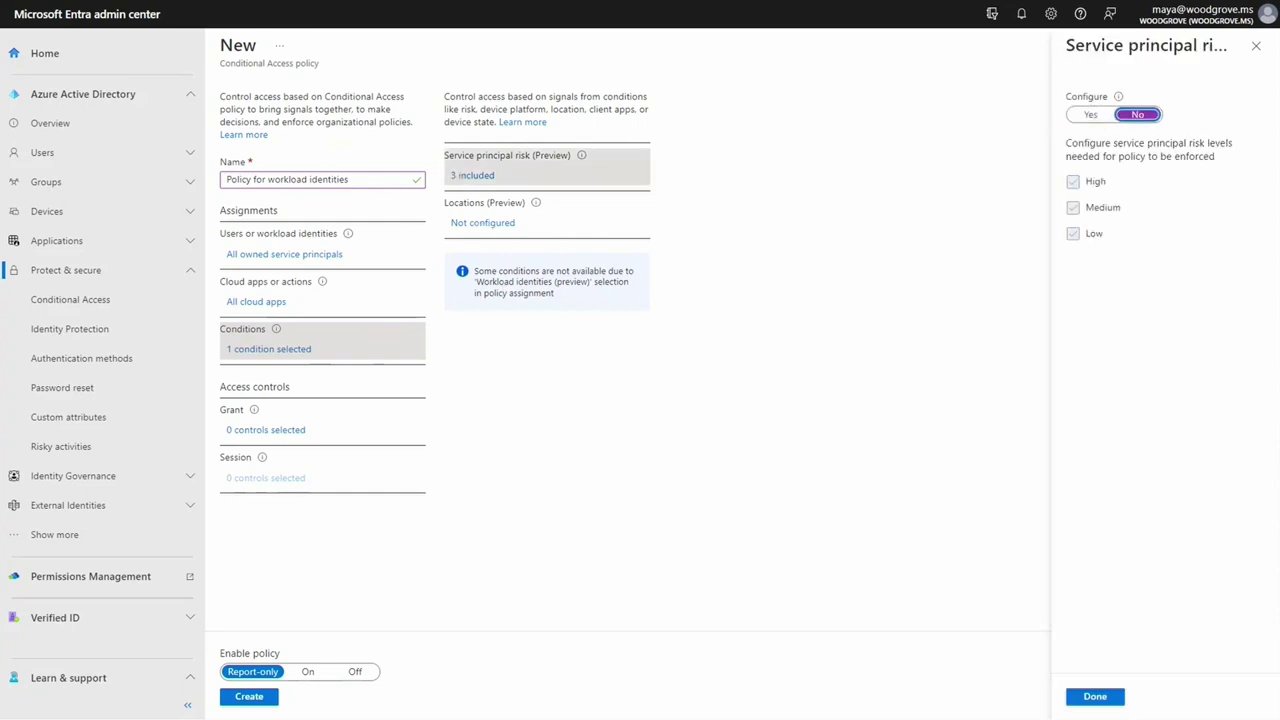
left_click(1094, 696)
Step: Configure the policy's Locations condition to include only the selected location East Datacenter
left_click(497, 226)
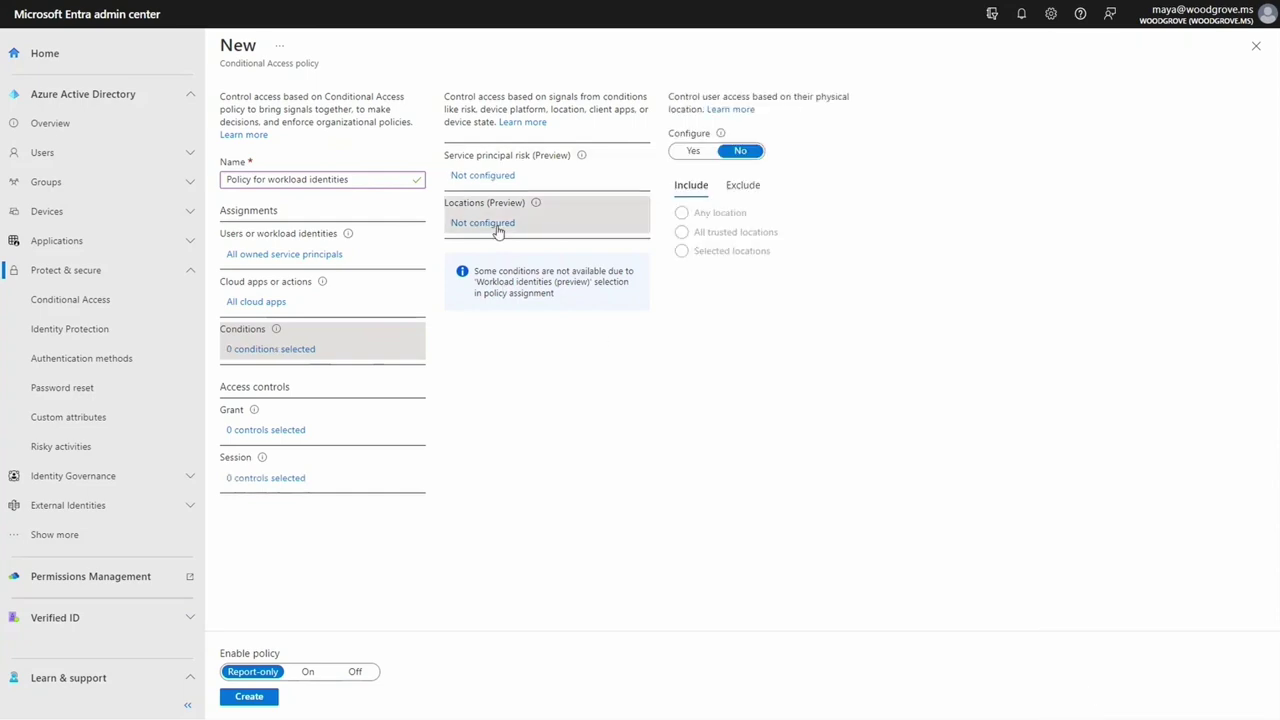
left_click(684, 152)
left_click(681, 233)
left_click(681, 251)
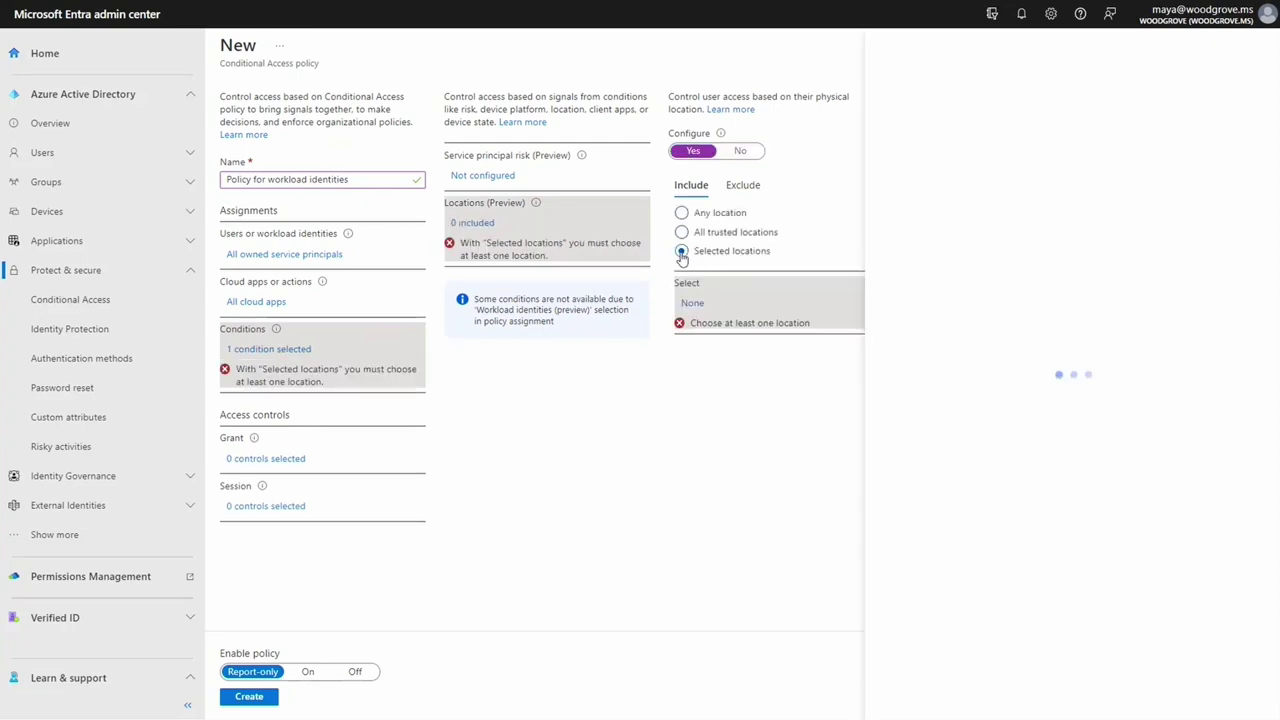
left_click(692, 302)
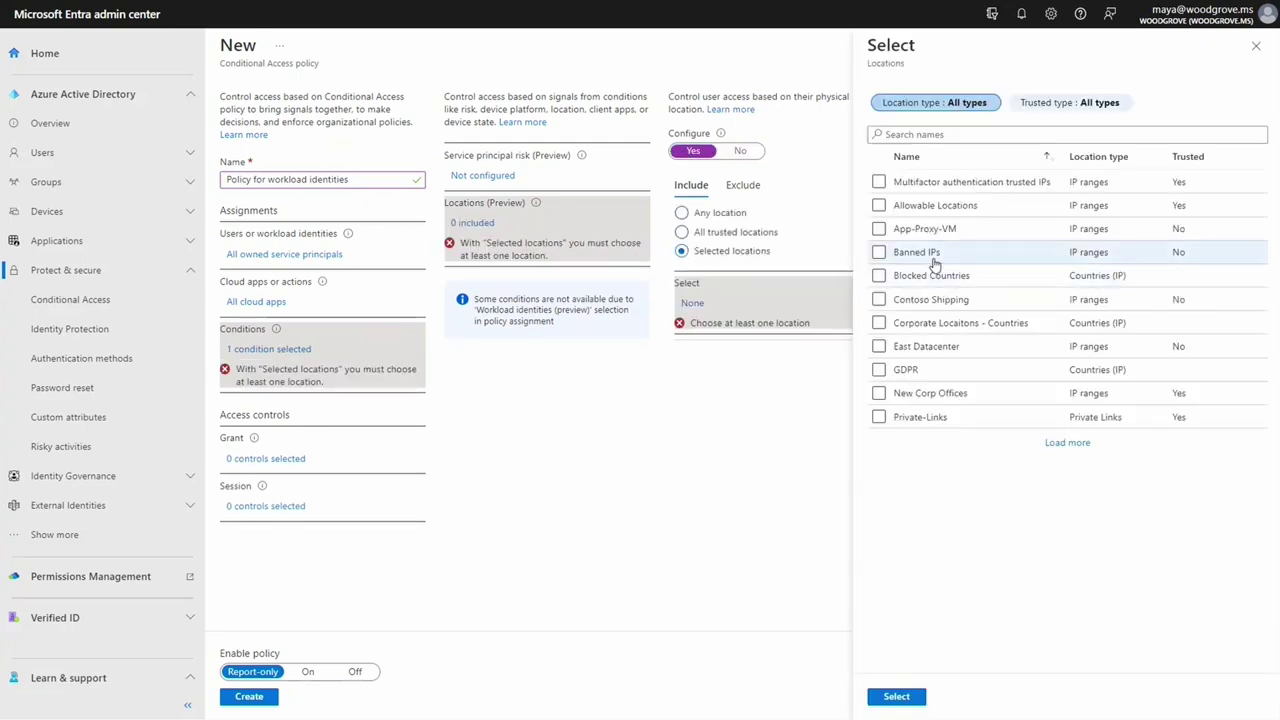
left_click(879, 346)
left_click(896, 697)
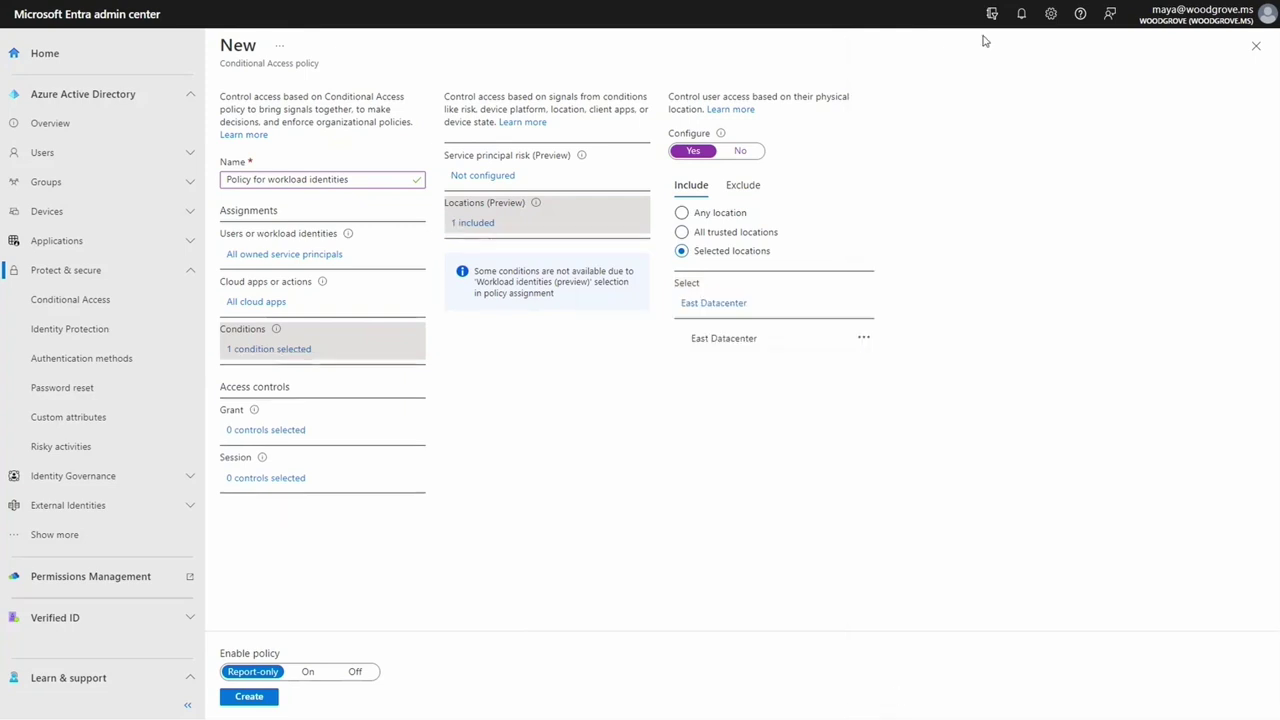
Step: Turn off the Locations condition and enable service principal risk with the High, Medium and Low levels
left_click(739, 150)
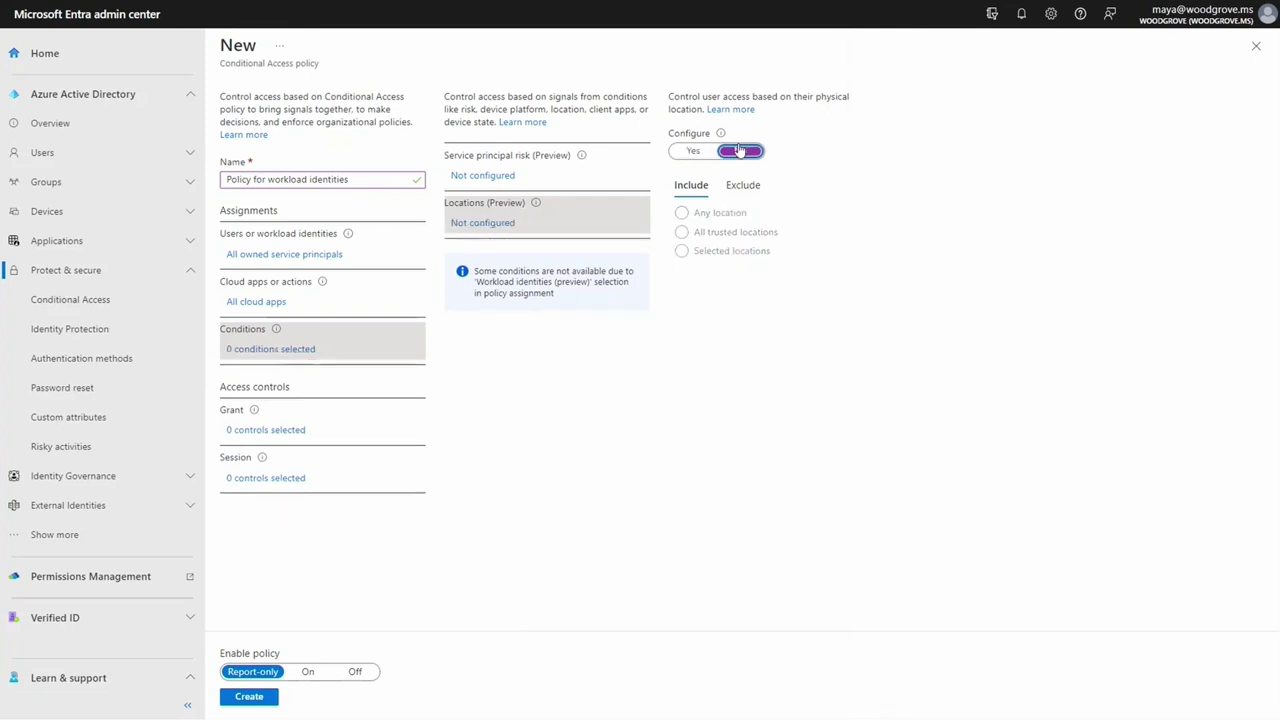
left_click(501, 175)
left_click(1091, 116)
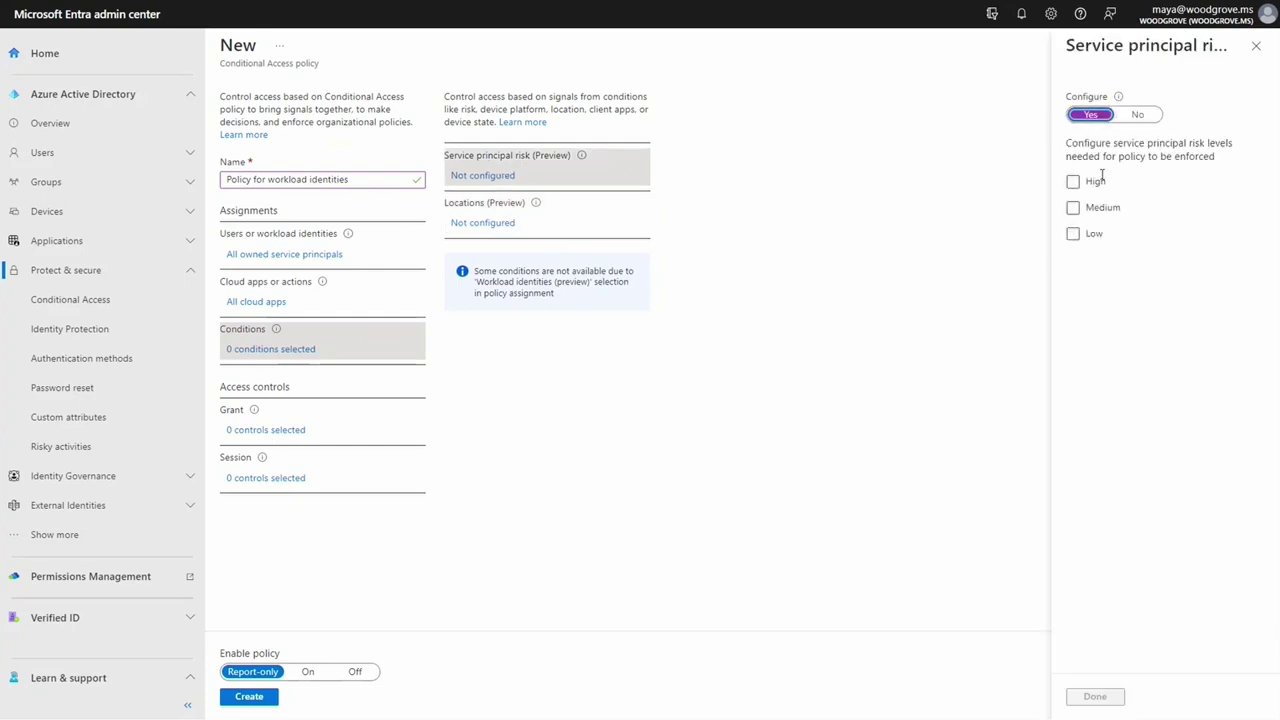
left_click(1080, 185)
left_click(1073, 207)
left_click(1073, 233)
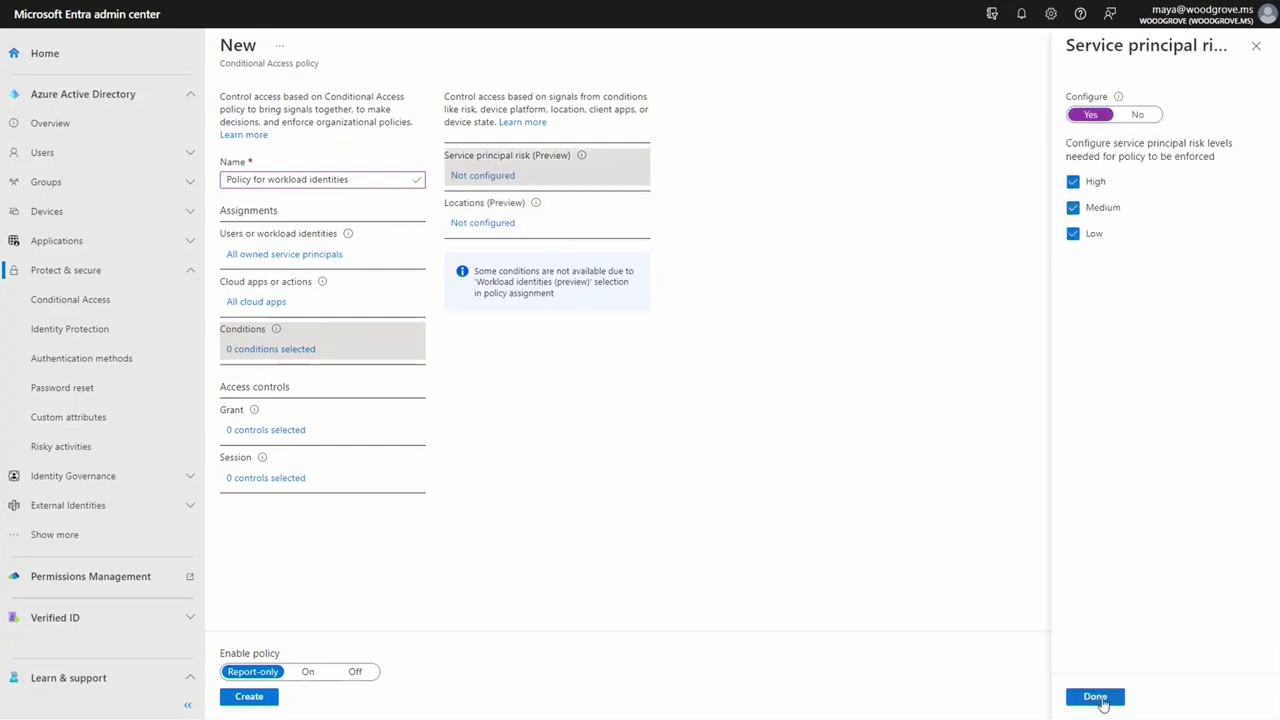
left_click(1098, 698)
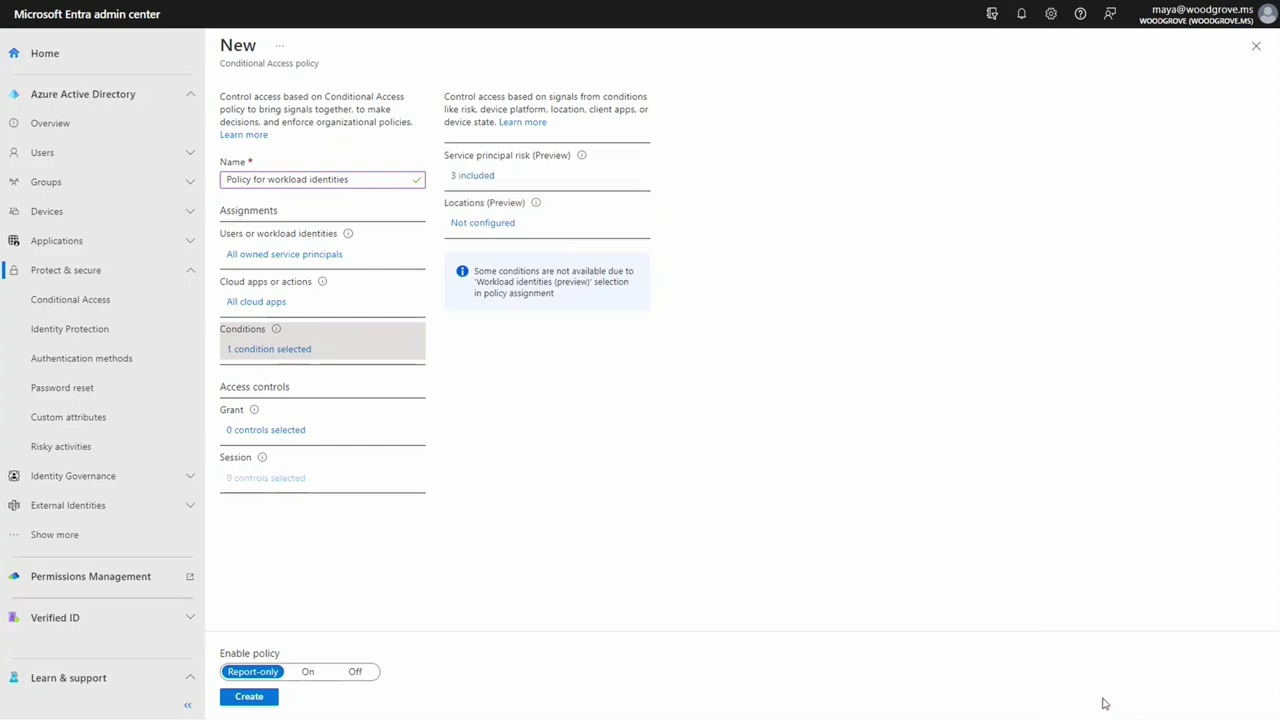
Step: Set the policy's grant control to block access
left_click(305, 429)
left_click(1074, 140)
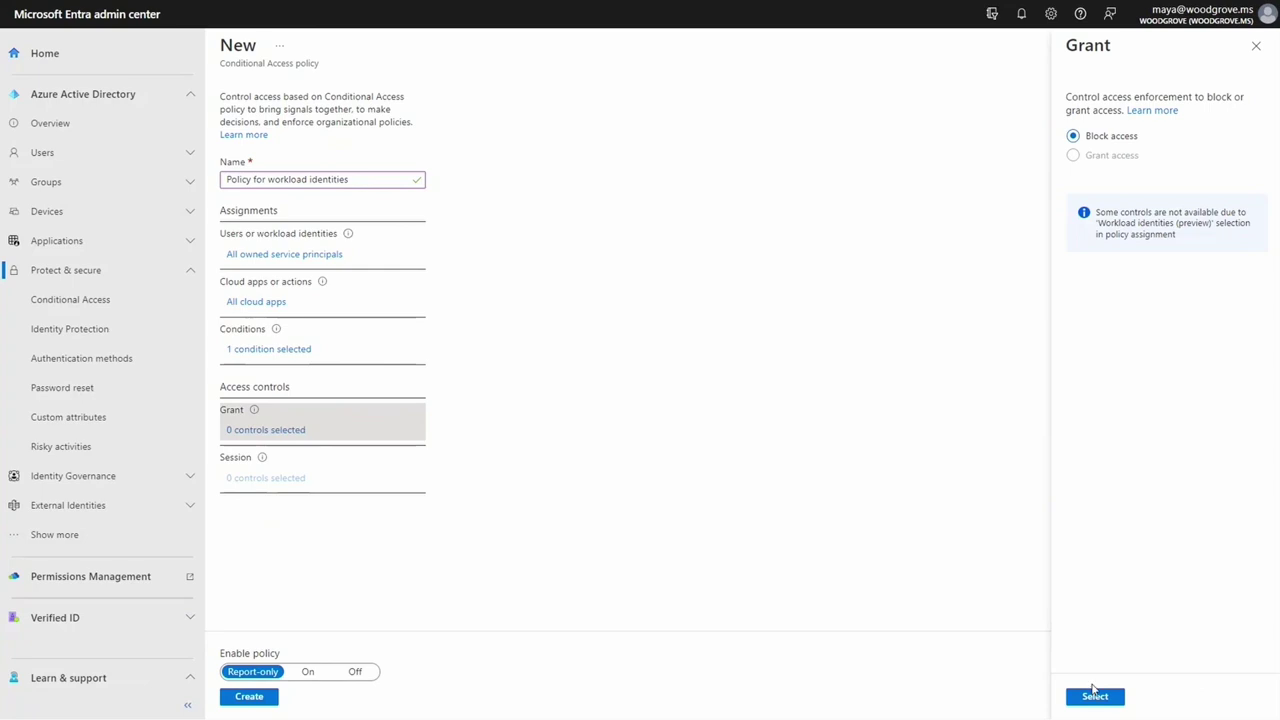
left_click(1094, 695)
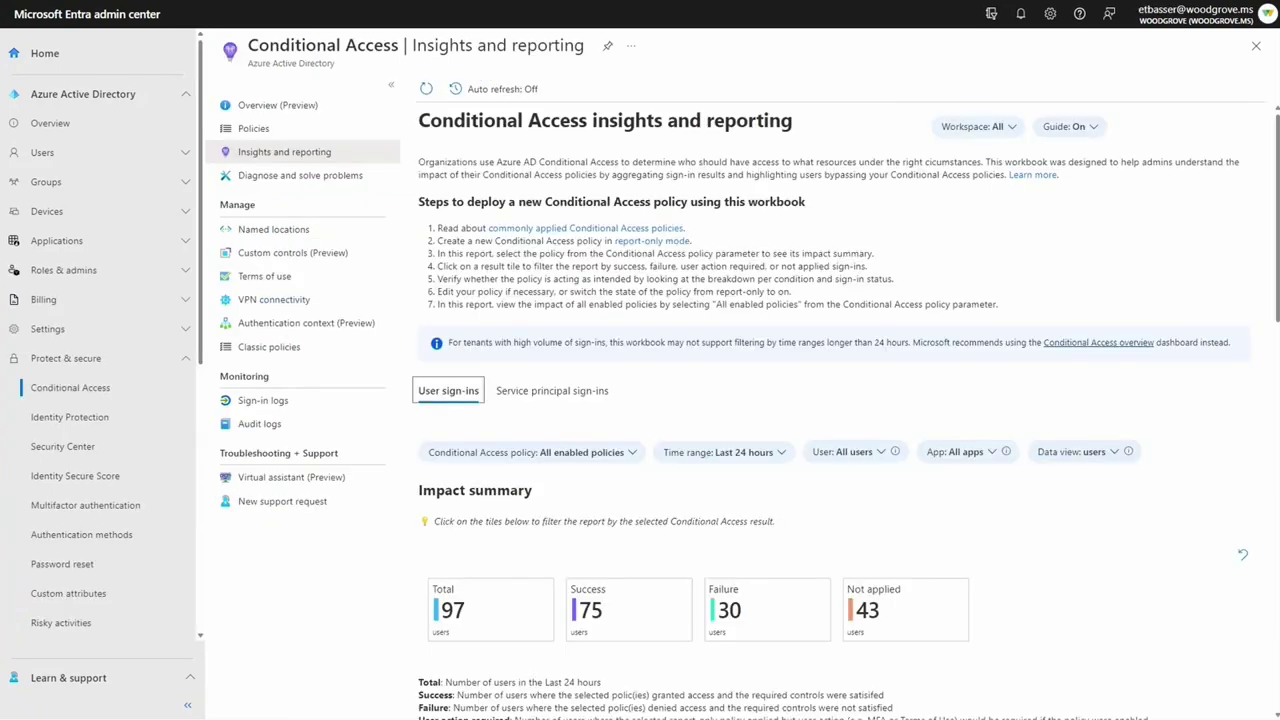
Step: Examine the Conditional Access insights for service principal sign-ins, filtering the breakdown by Success and by Failure
left_click(548, 391)
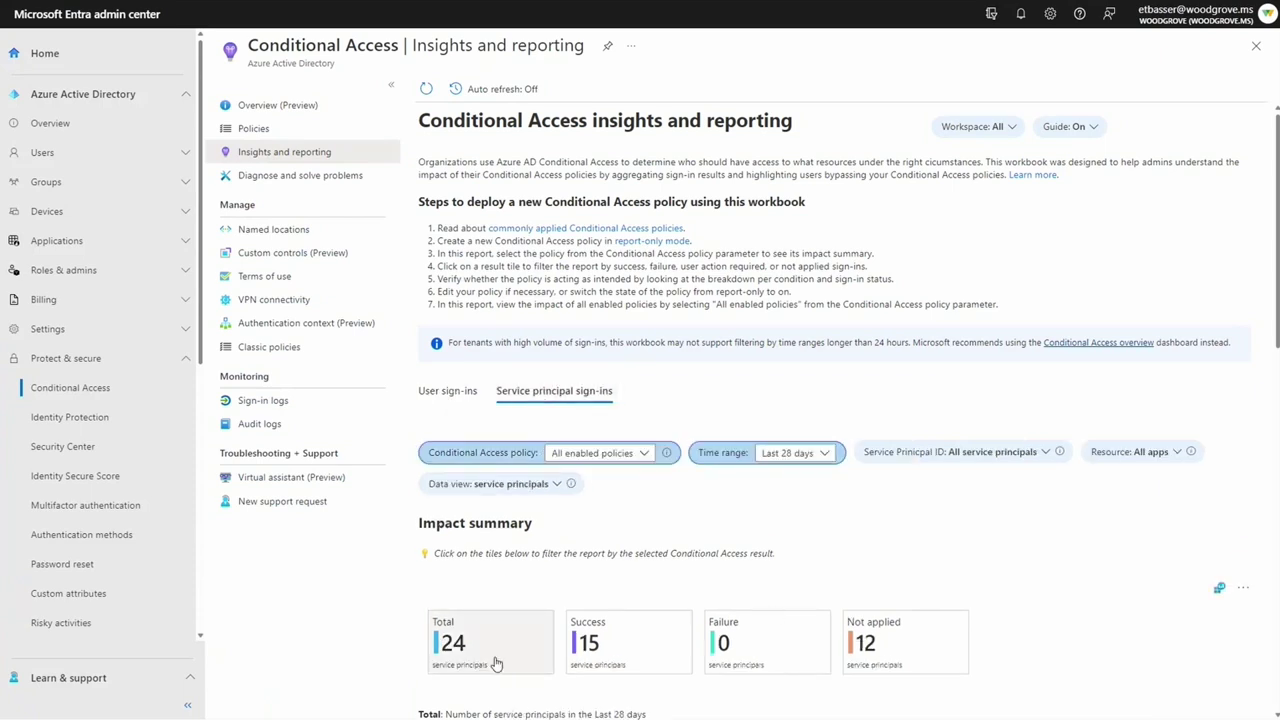
left_click(615, 645)
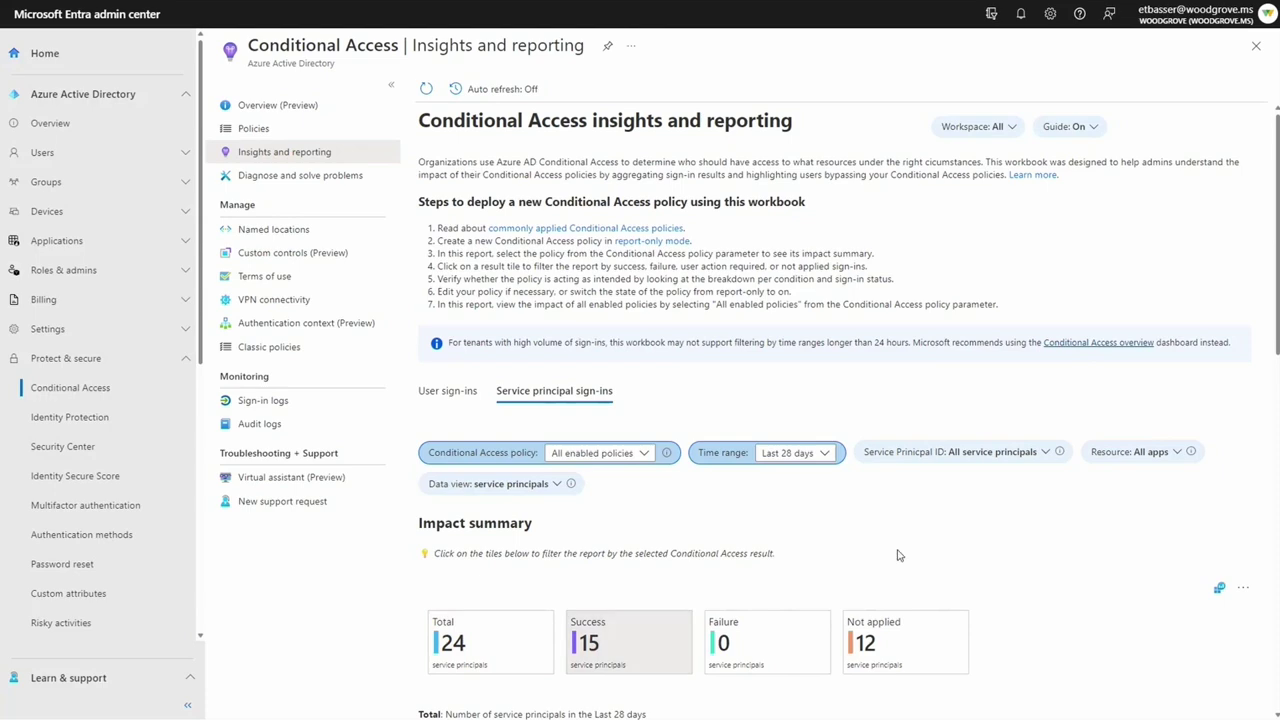
scroll(900, 600, "down", 1)
scroll(908, 557, "down", 3)
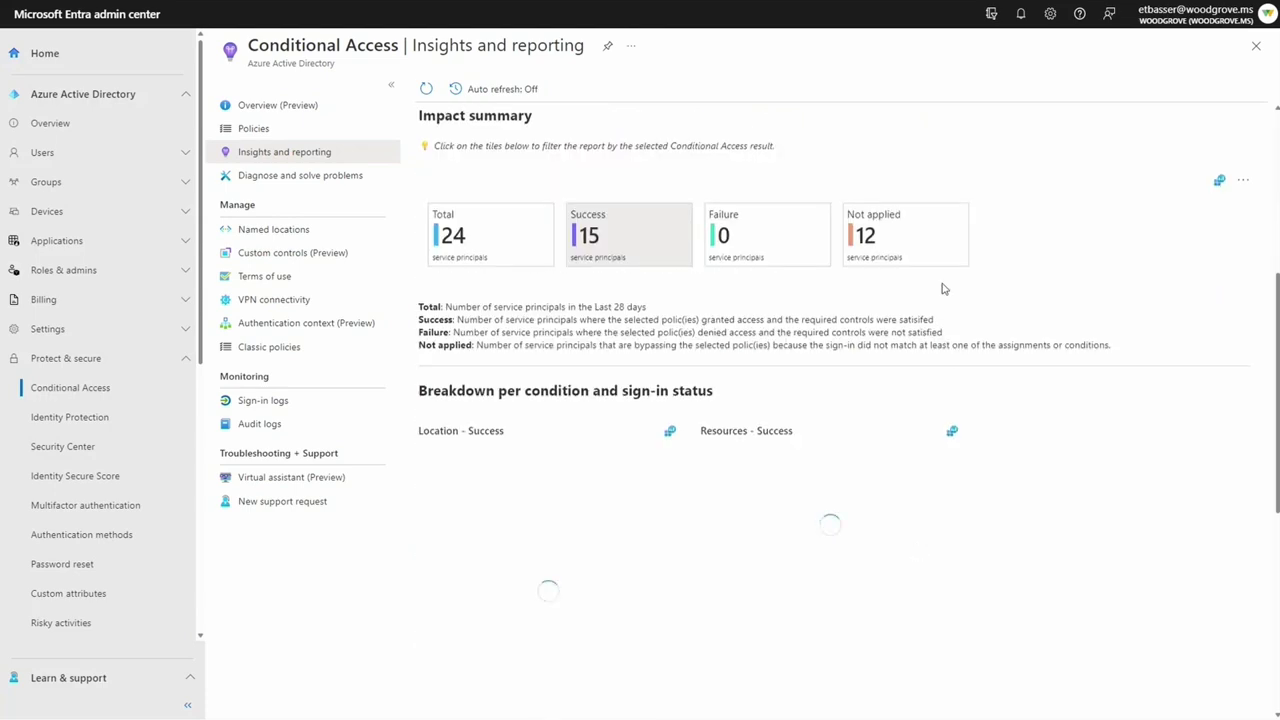
scroll(941, 288, "down", 1)
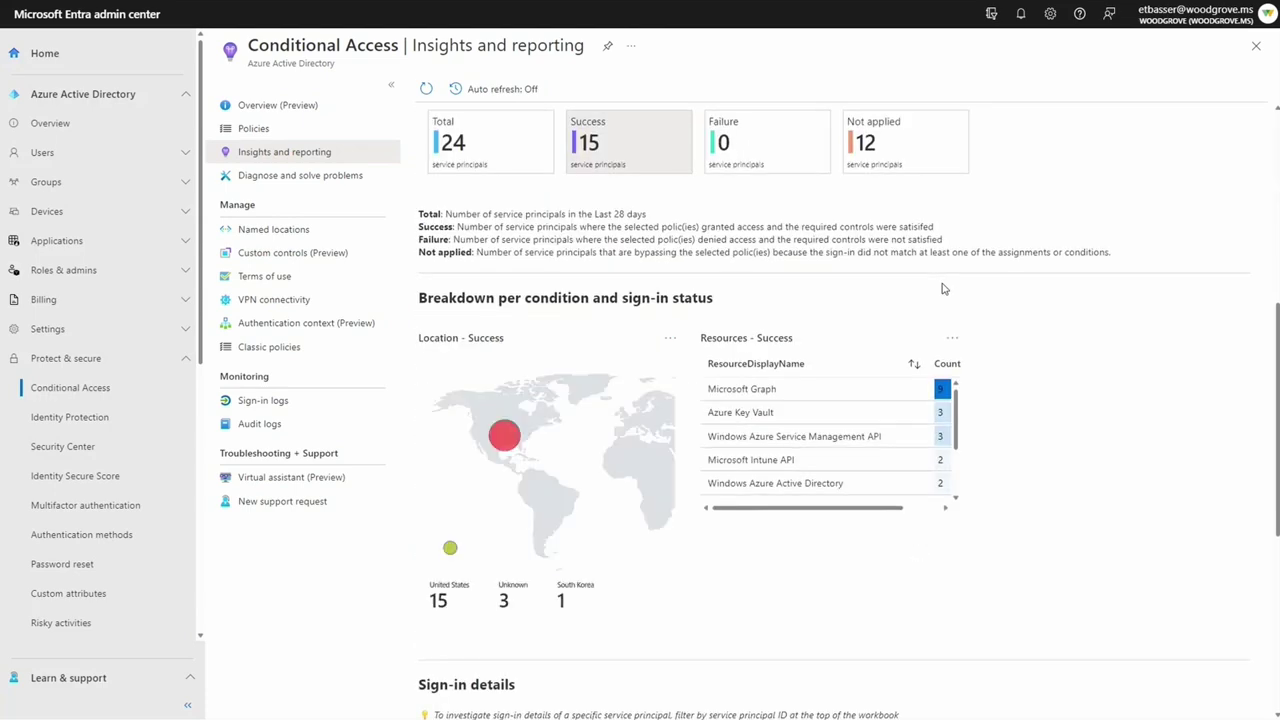
left_click(766, 163)
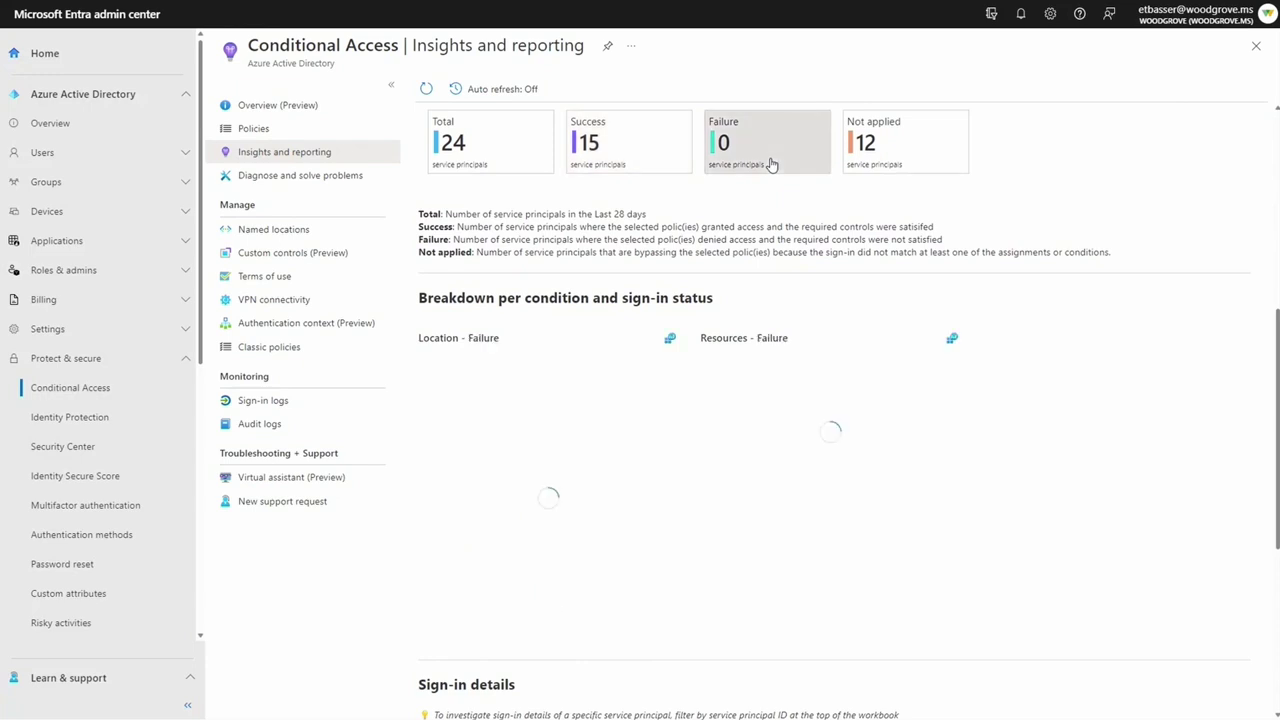
Step: Filter the Conditional Access insights breakdown for service principals by Not applied
left_click(900, 152)
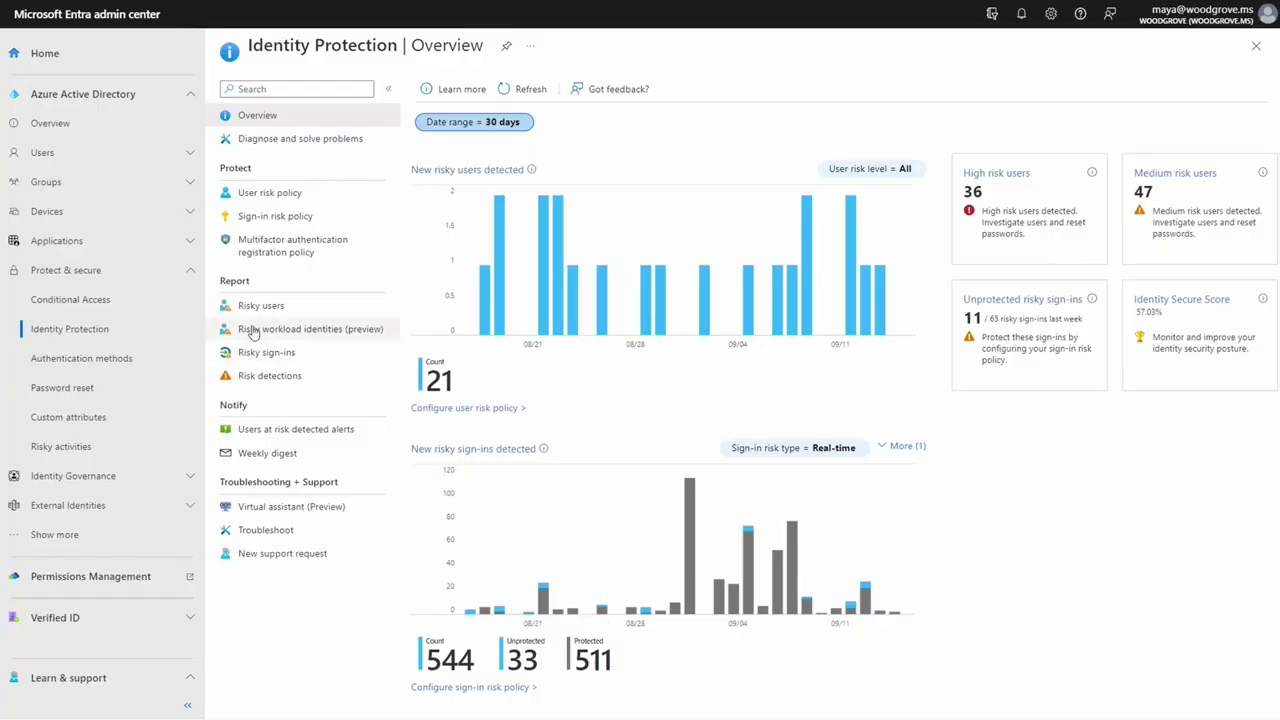
Step: Review the risky workload identities report and open the Contoso service principal's details with its additional response actions
left_click(312, 329)
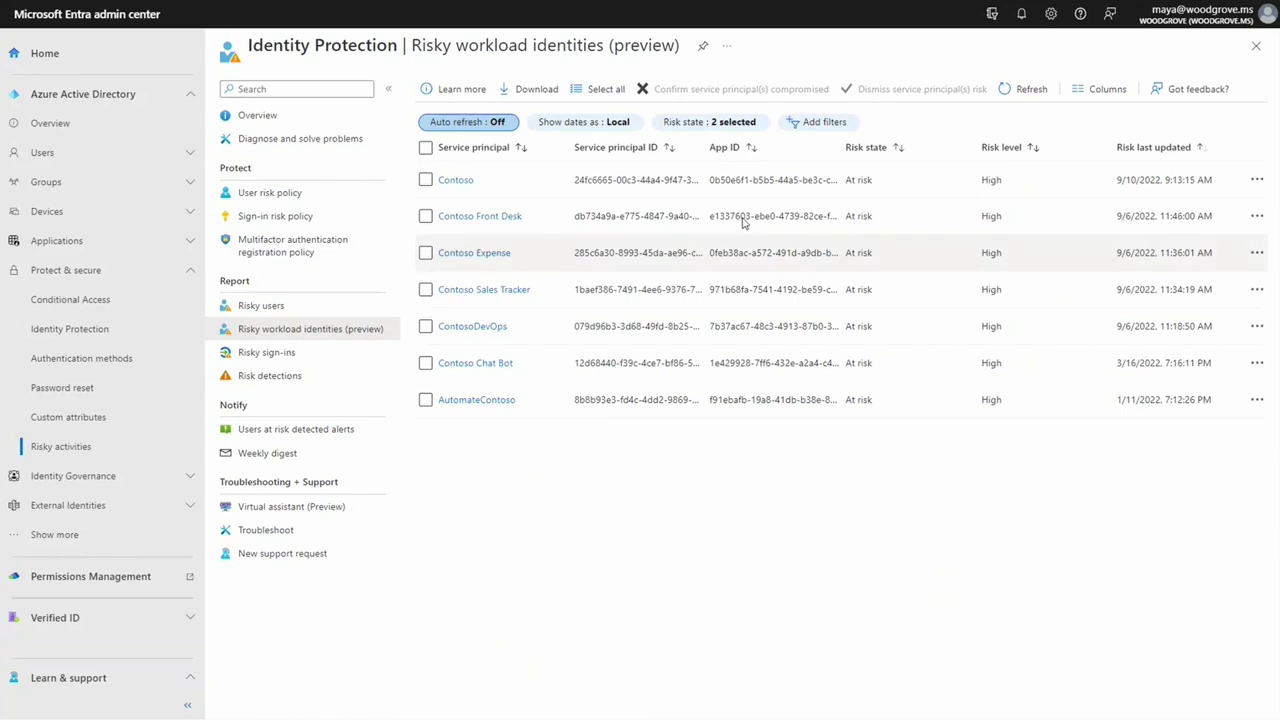
left_click(452, 182)
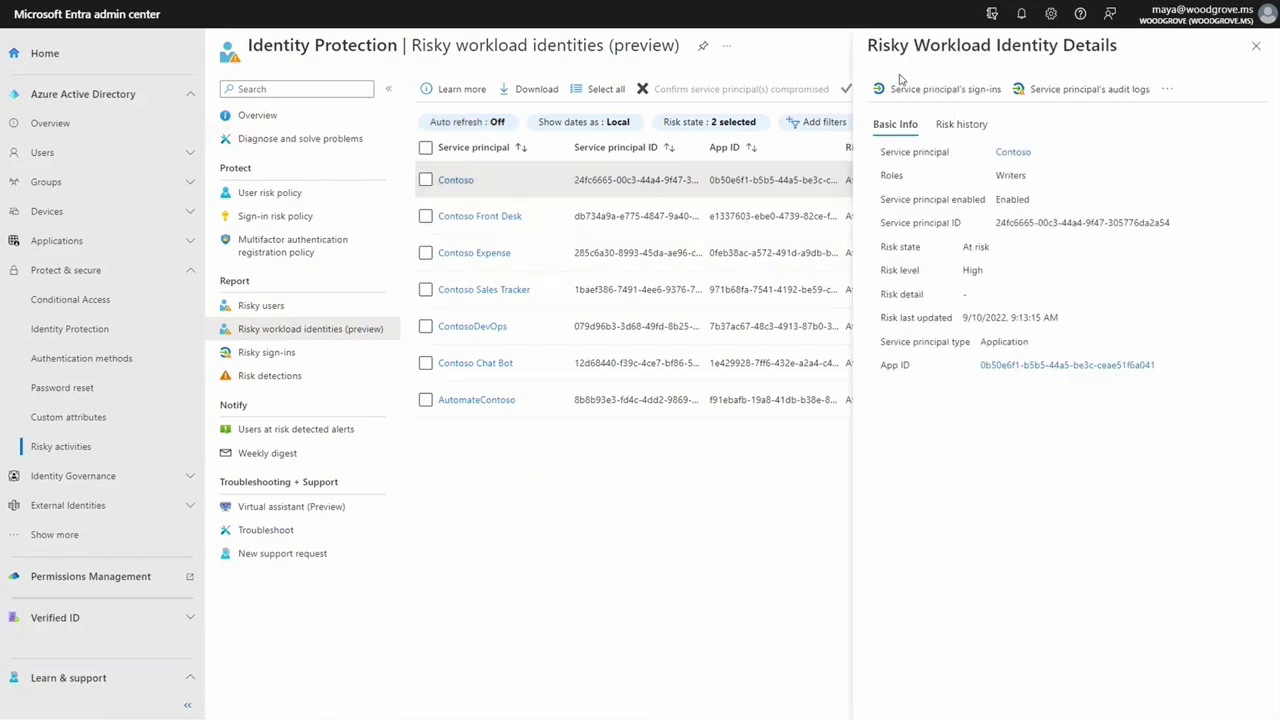
left_click(1166, 92)
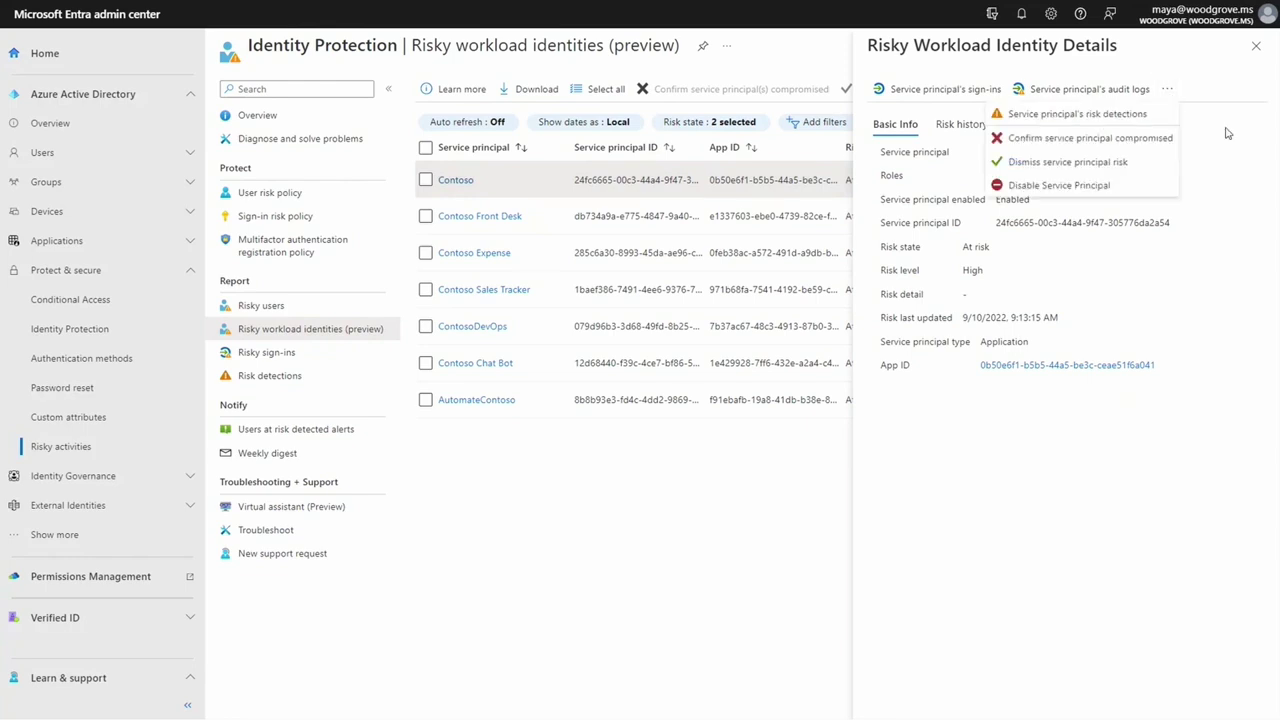
Step: Review the workload identity risk detections from the last 90 days and open Contoso's leaked credentials detection of 9/10/2022
left_click(314, 385)
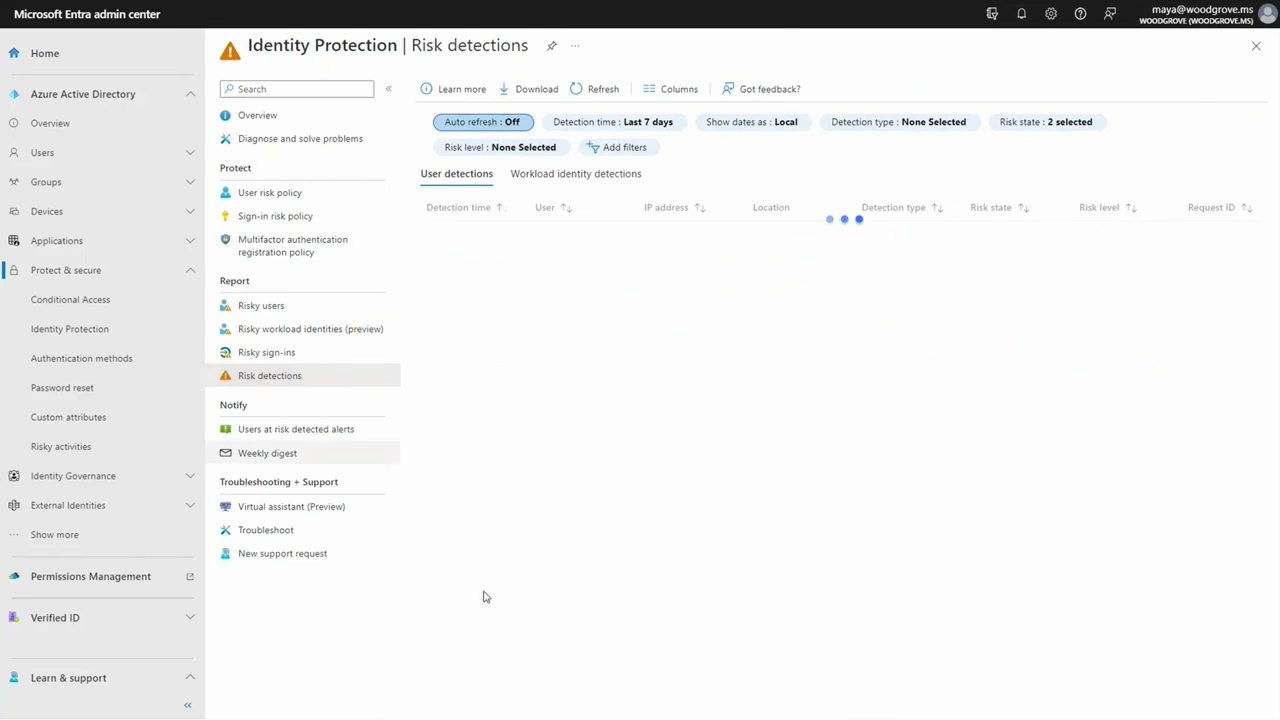
left_click(608, 176)
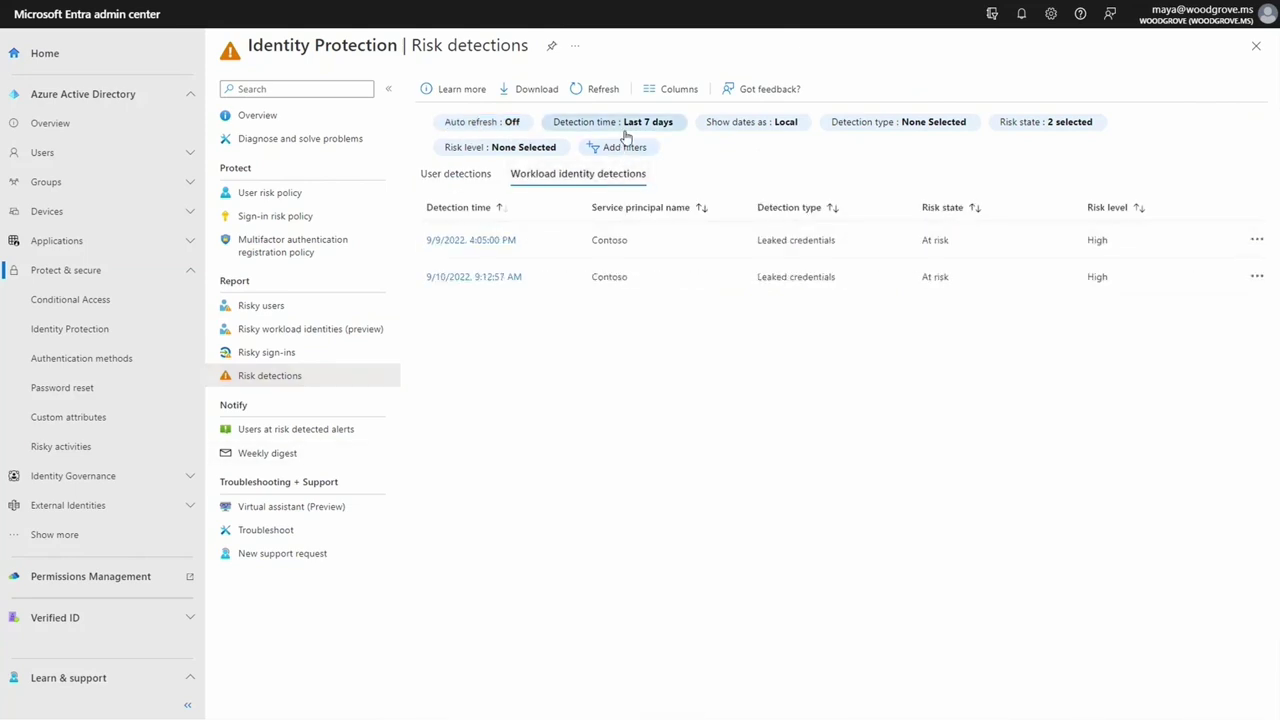
left_click(627, 124)
left_click(573, 178)
left_click(588, 292)
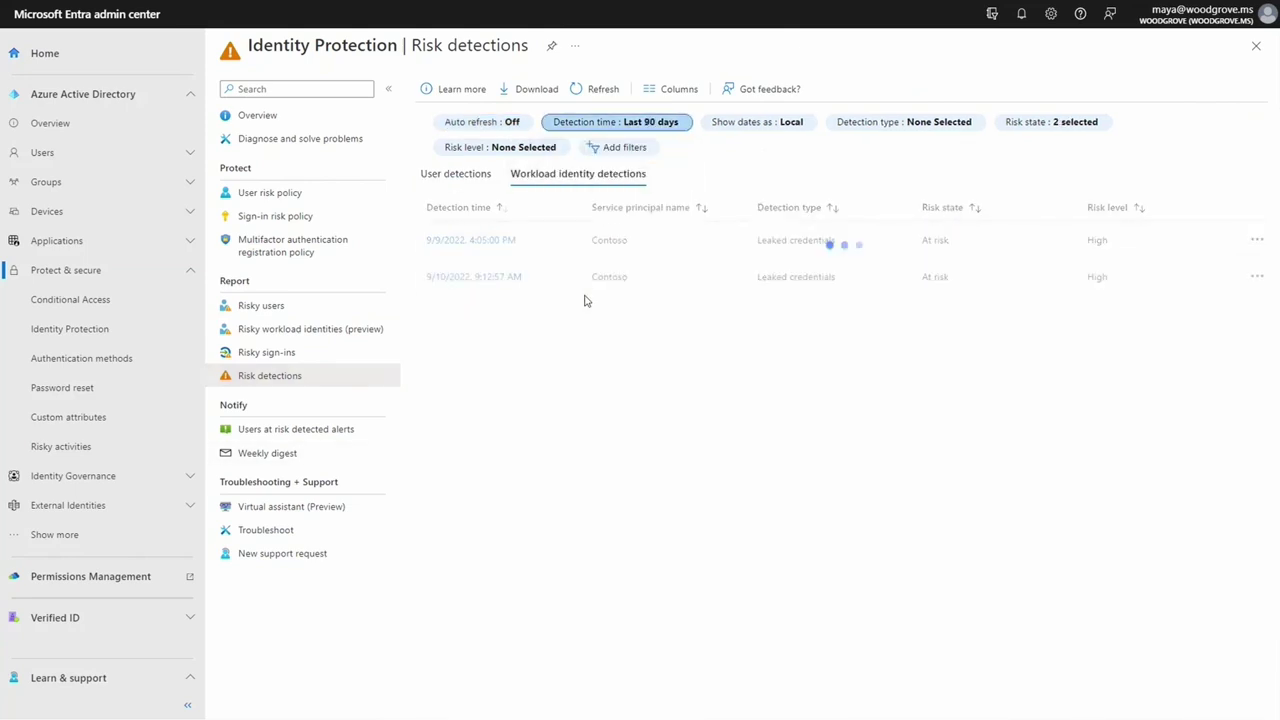
left_click(517, 389)
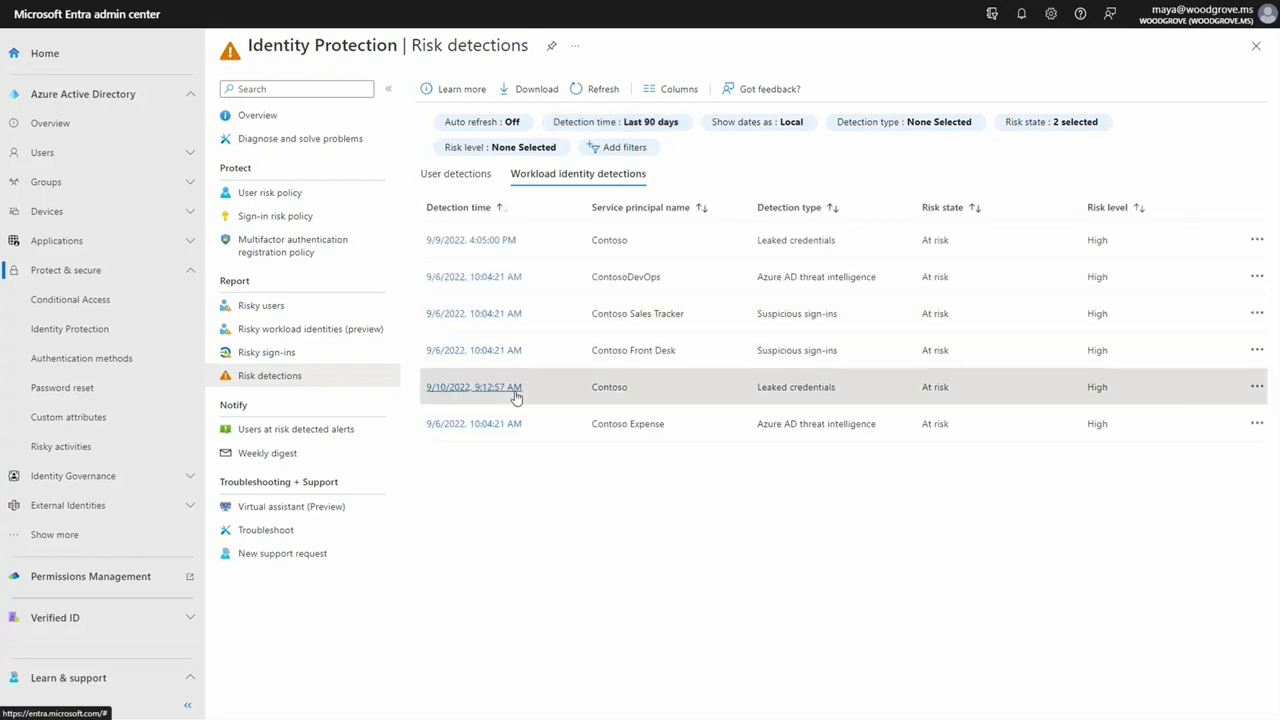
left_click(1035, 449)
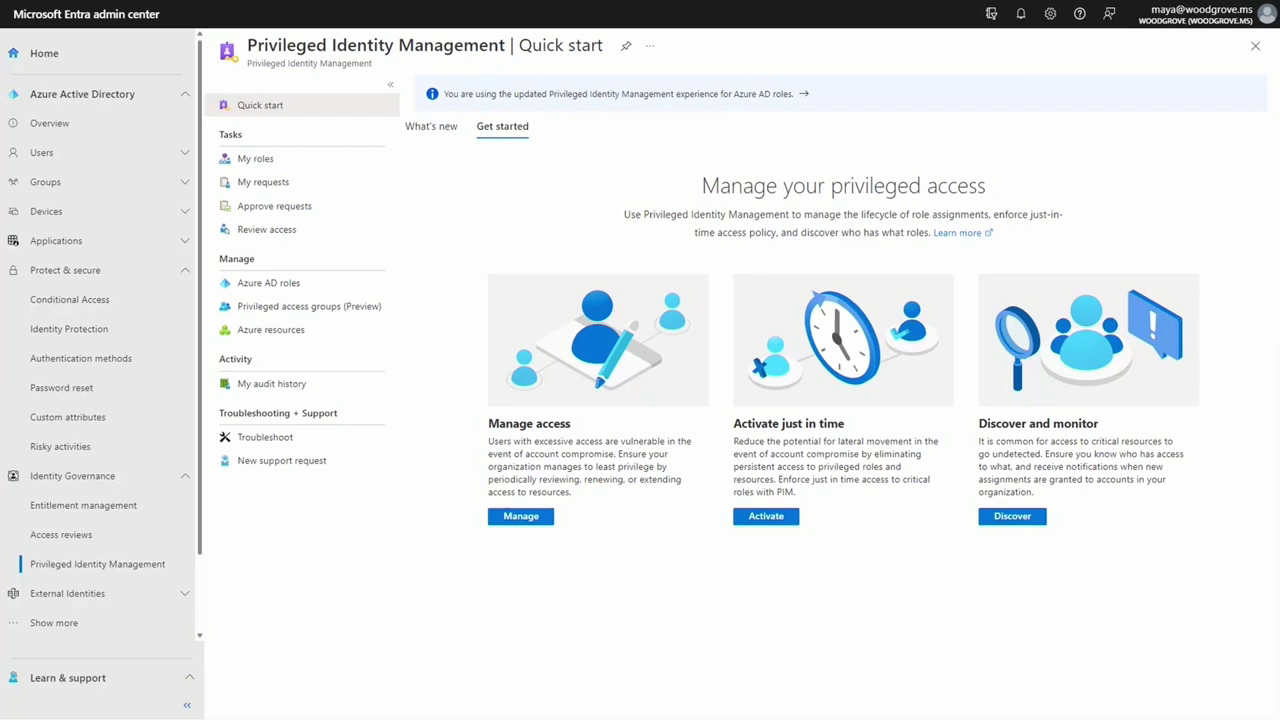
Step: Create an Azure AD roles access review named "Quarterly WI GA role review", described as "Quarterly review of workload identities in Global Admin role by owning teams."
left_click(284, 286)
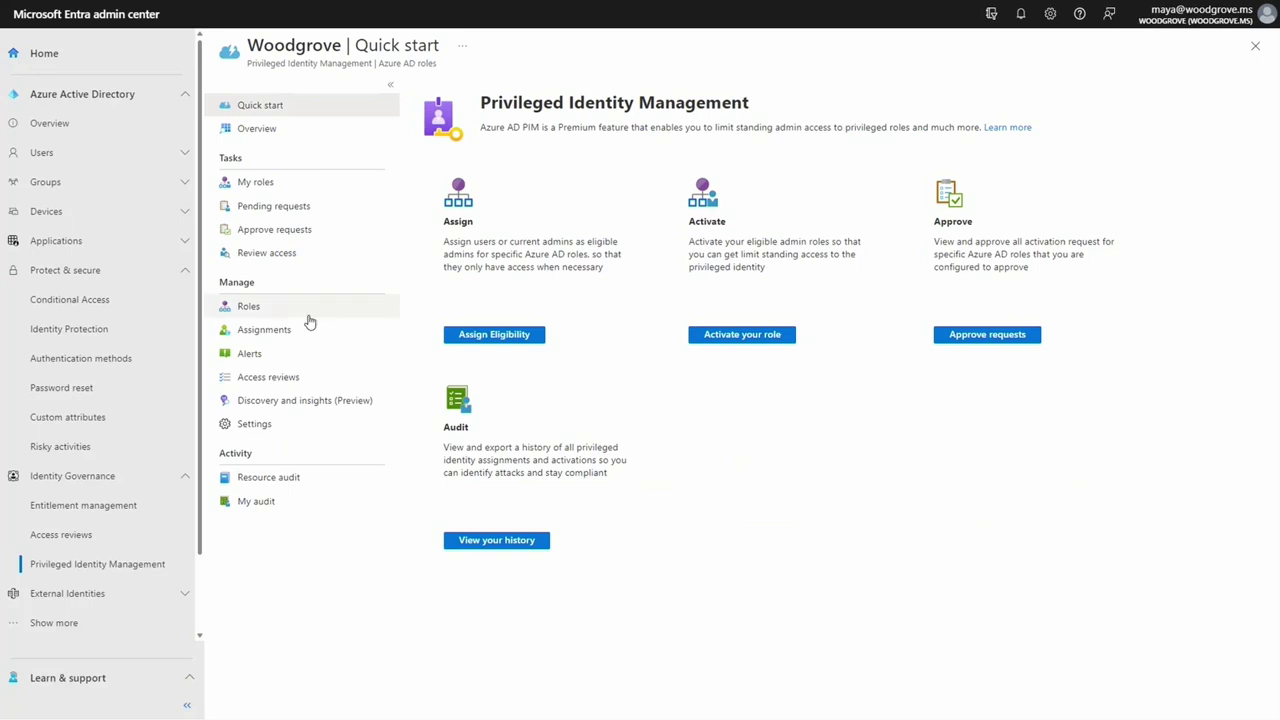
left_click(320, 376)
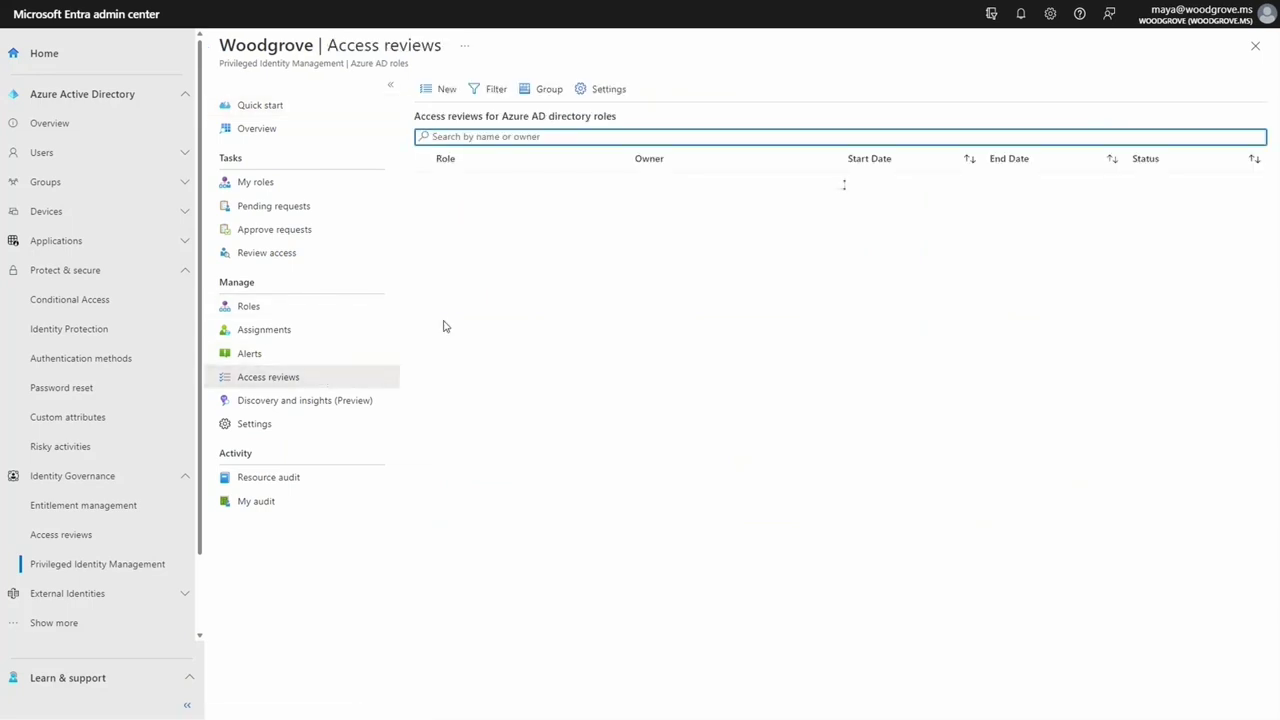
left_click(425, 89)
type("Quarterly WI GA role review")
left_click(320, 136)
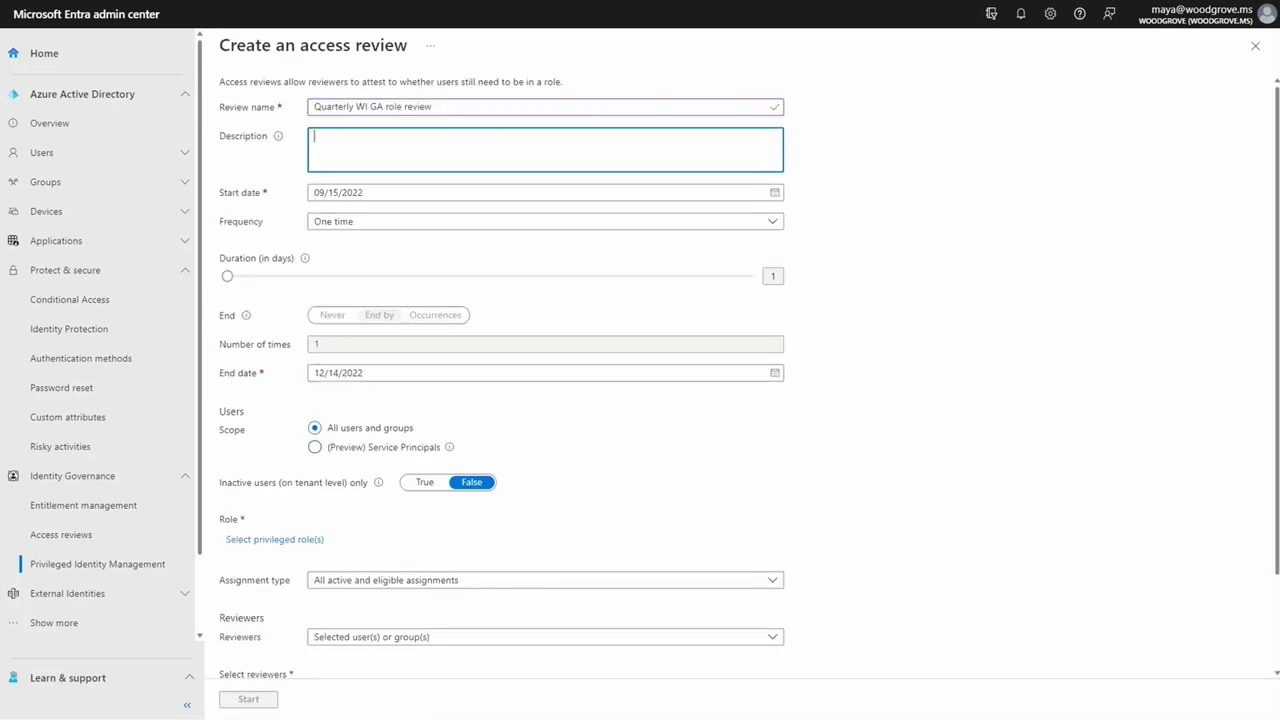
type("Quarterly review of workload identities in Global Admin role by owning teams.")
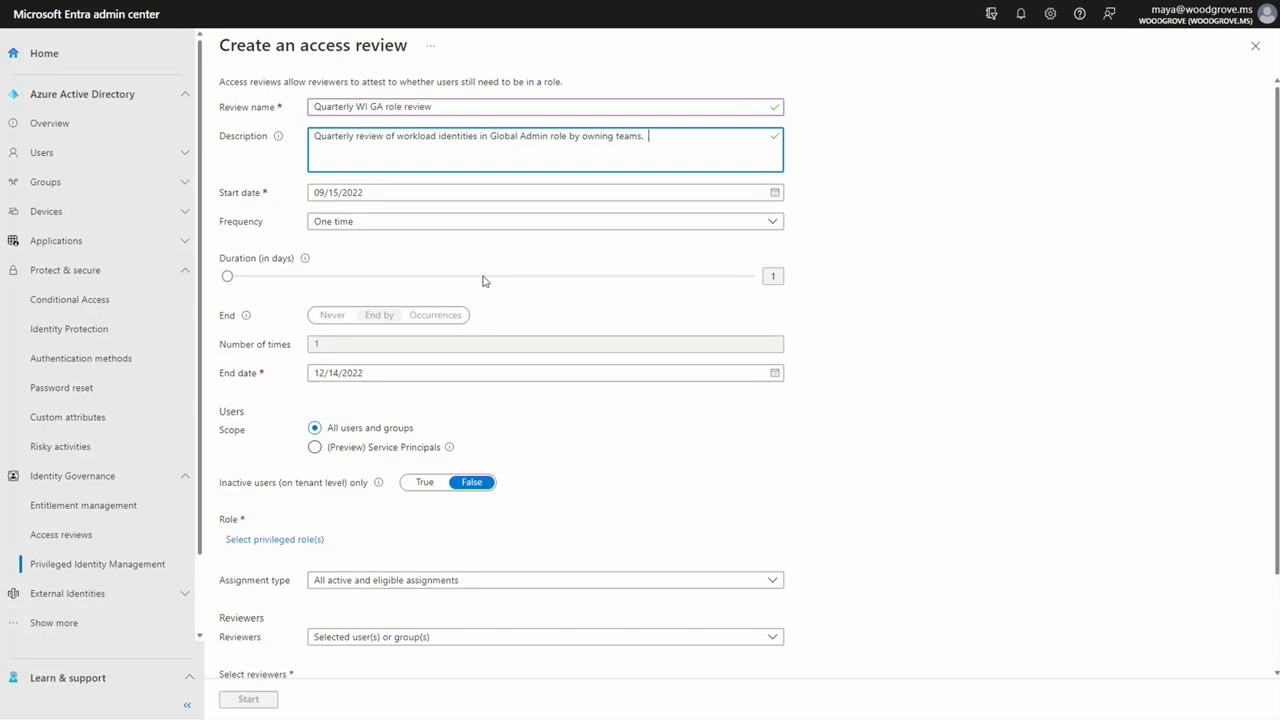
Step: Set the access review to recur quarterly with no end and scope it to service principals
left_click(545, 224)
left_click(494, 311)
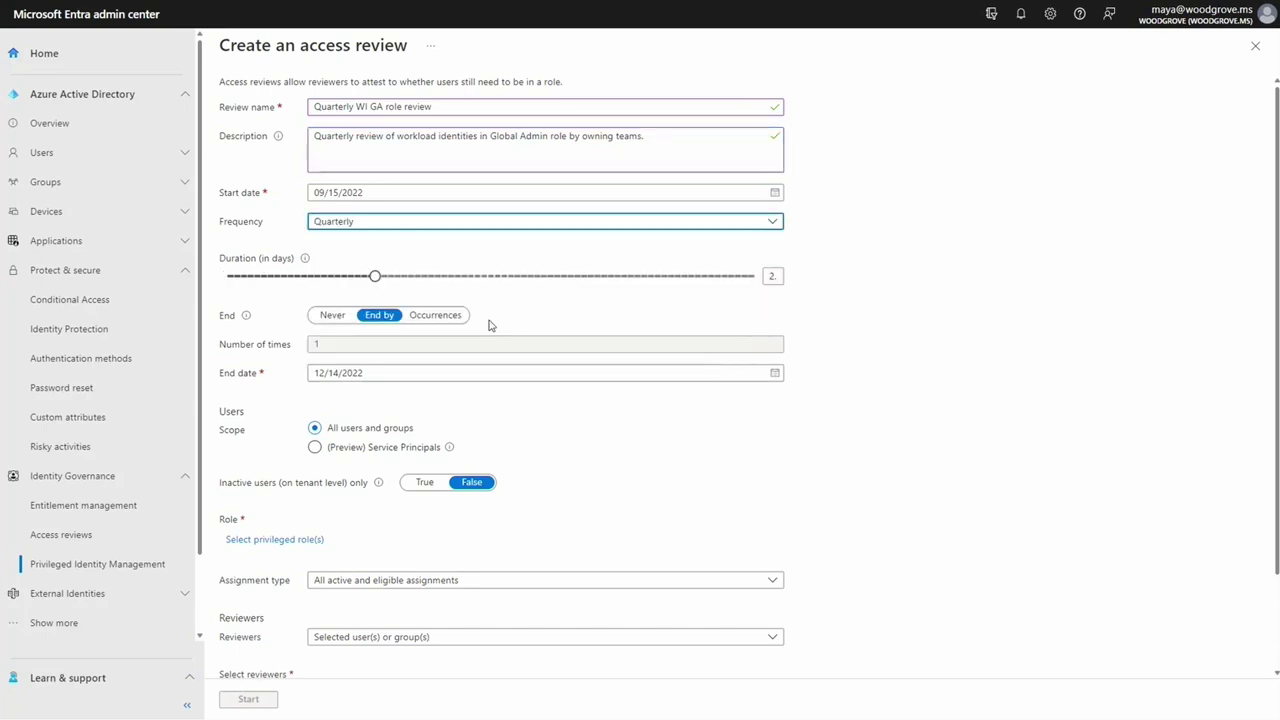
left_click(334, 315)
left_click(316, 448)
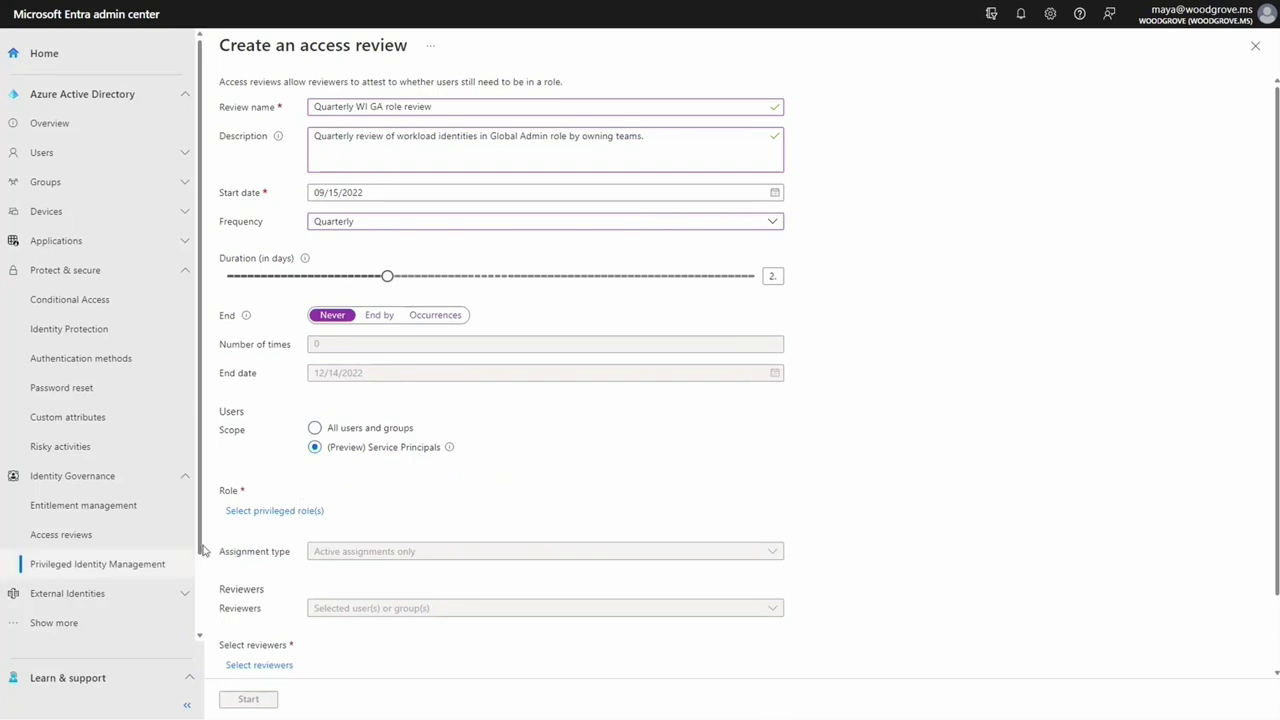
Step: Select Global Administrator as the privileged role covered by the access review
left_click(238, 512)
type("global admin")
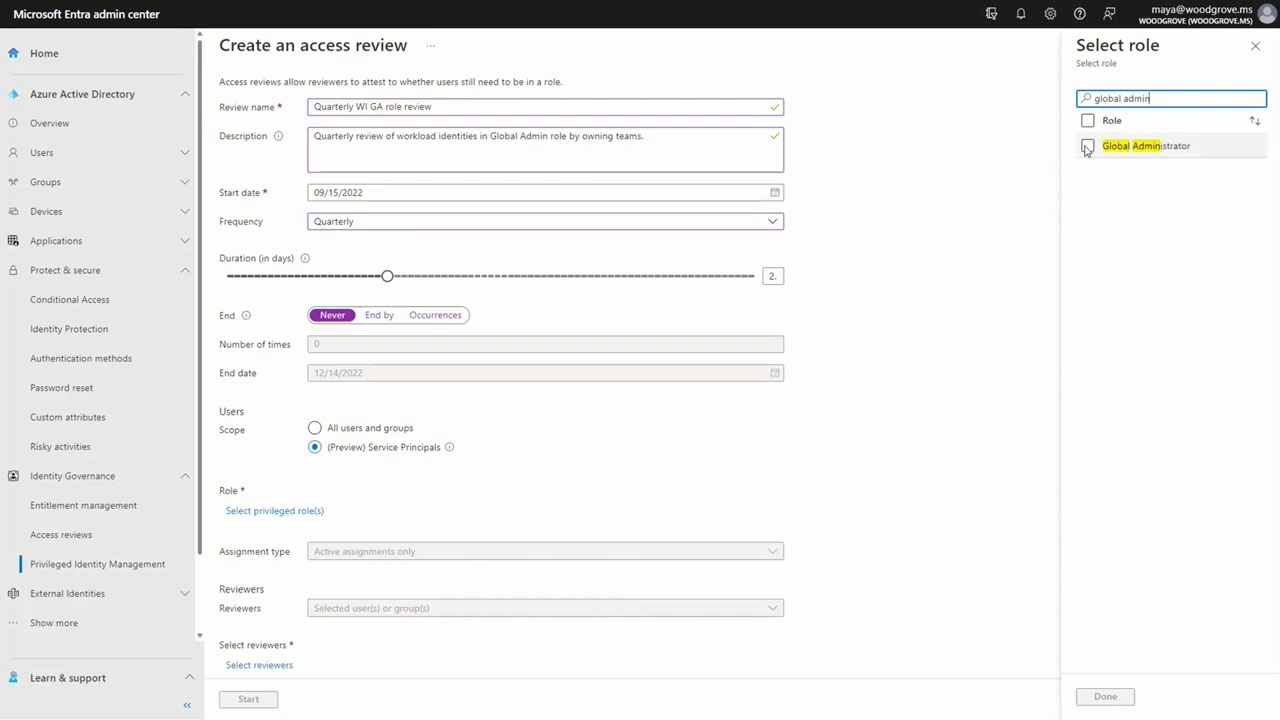
left_click(1088, 146)
left_click(1106, 697)
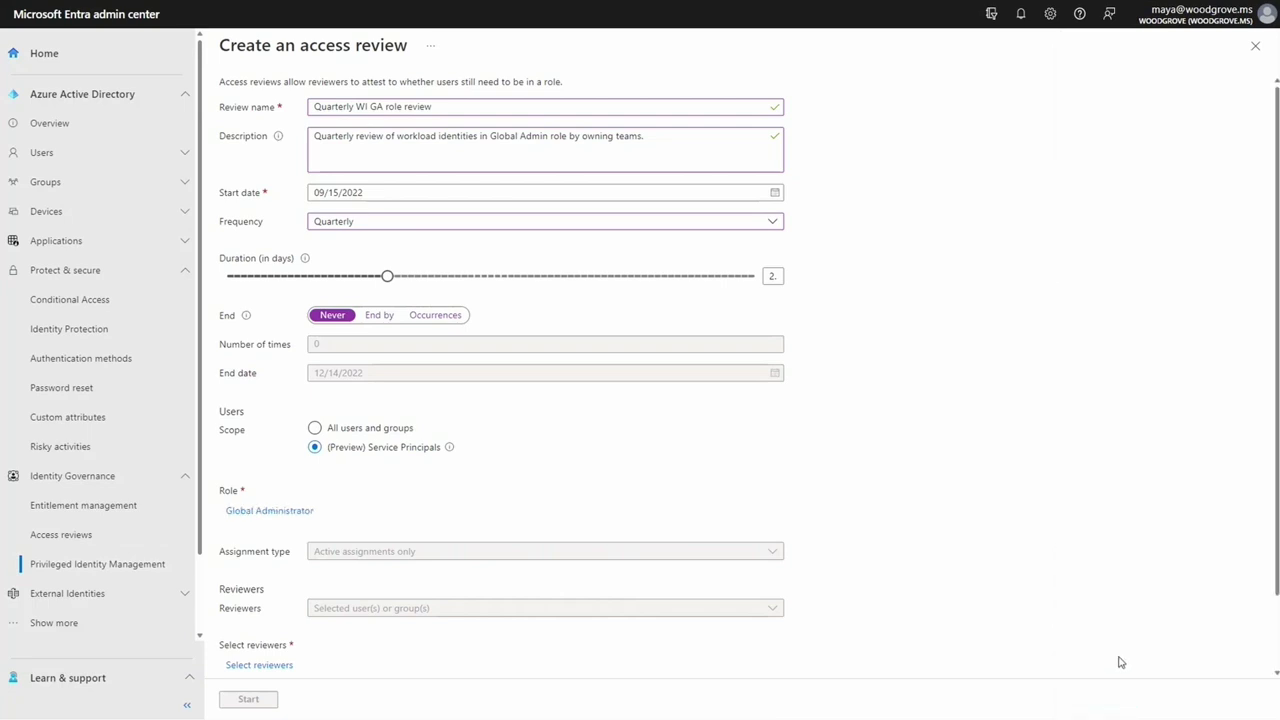
Step: Assign the second user found for the reviewer's first name and the group auditTestGroup as the access review's reviewers
scroll(1043, 282, "down", 1)
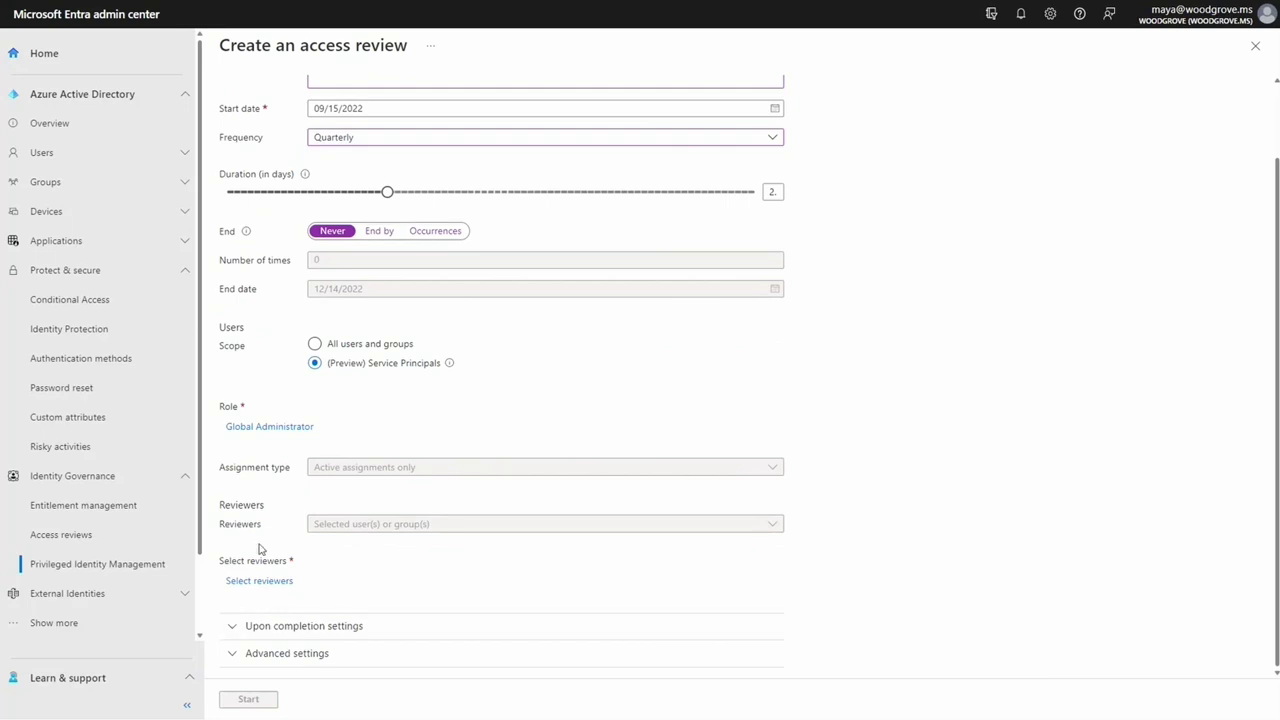
left_click(253, 581)
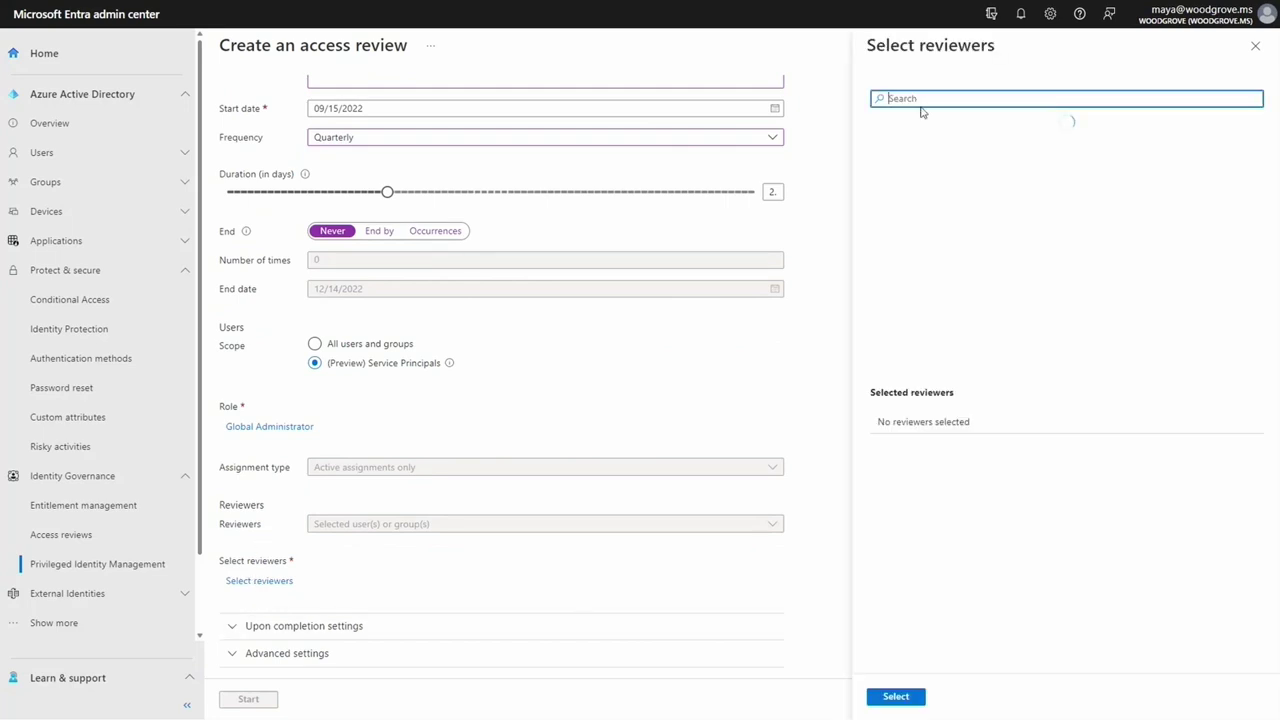
type("lisa")
left_click(921, 188)
double_click(920, 99)
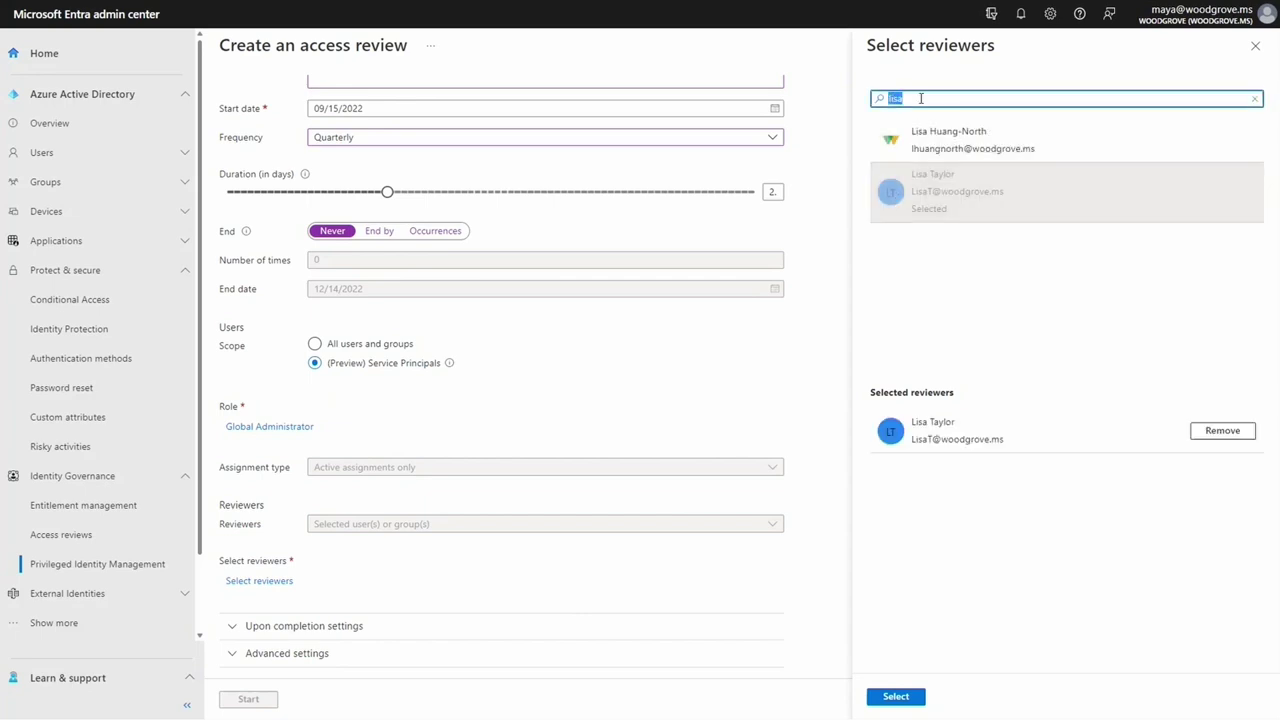
type("group")
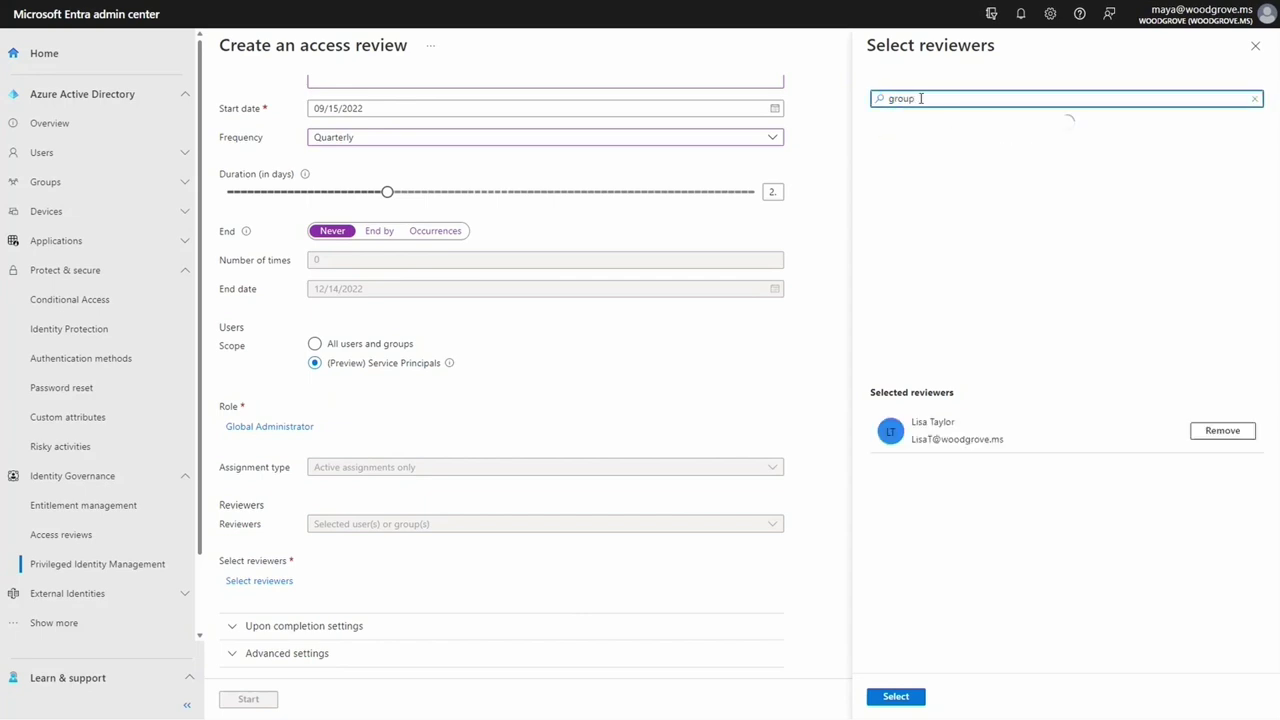
left_click(935, 262)
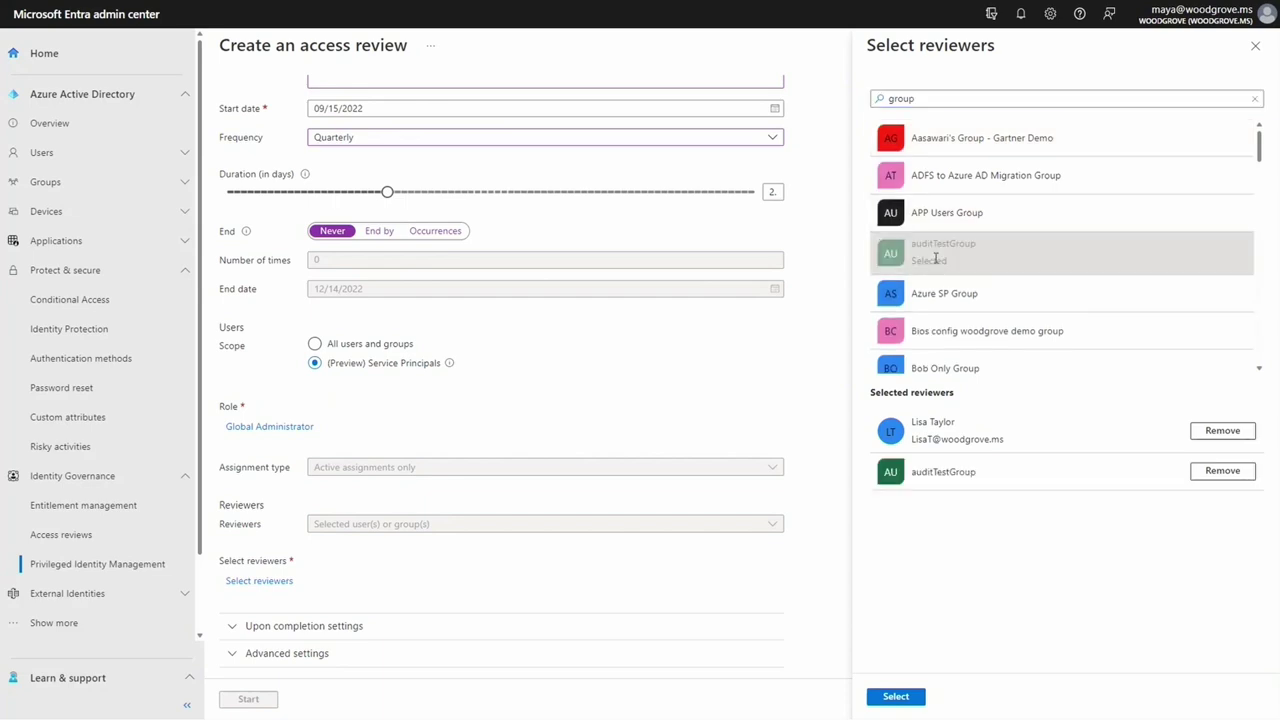
left_click(910, 696)
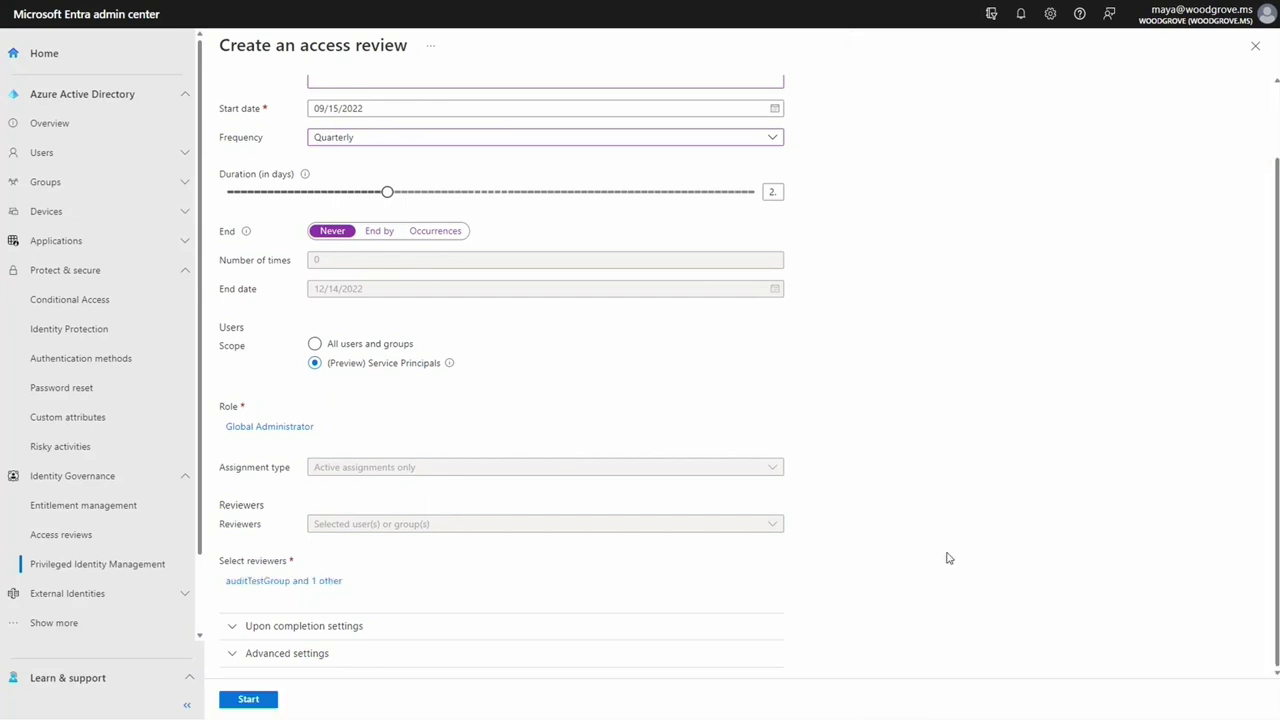
Step: Enable automatic application of results, set Take recommendations for when reviewers don't respond, and start the access review
left_click(238, 626)
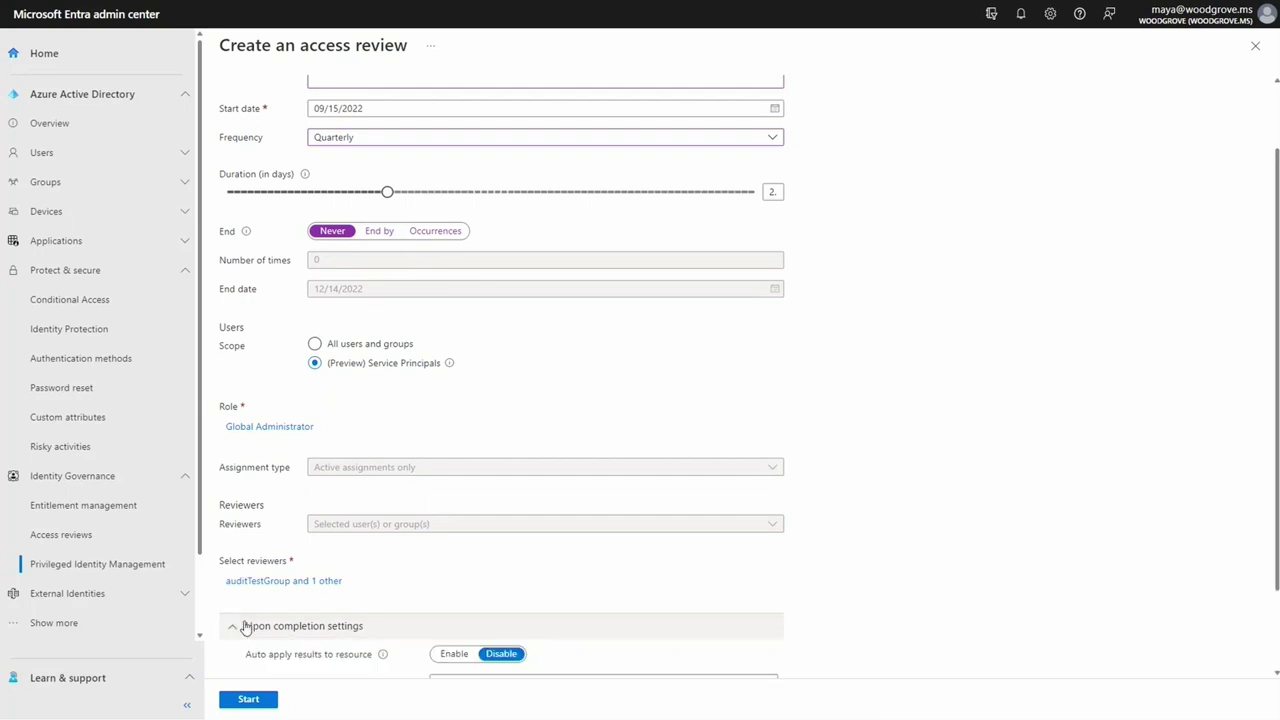
scroll(645, 572, "down", 2)
left_click(454, 552)
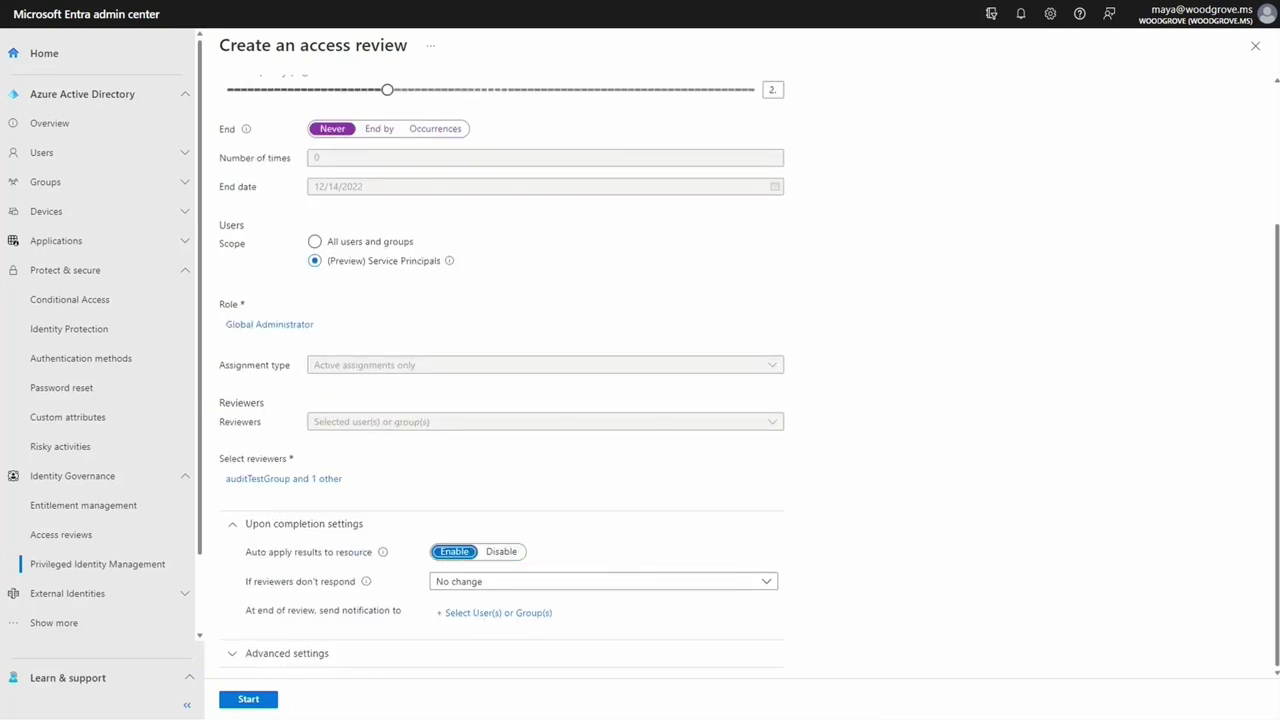
left_click(728, 591)
left_click(690, 681)
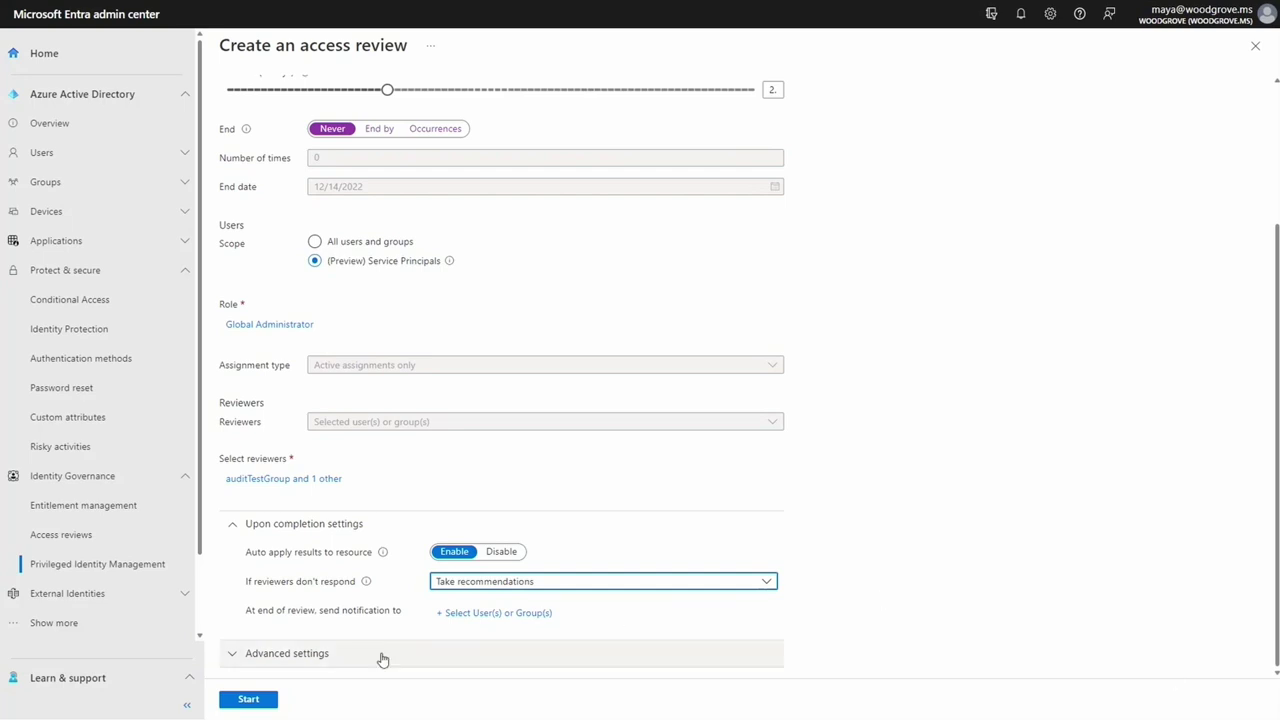
left_click(249, 702)
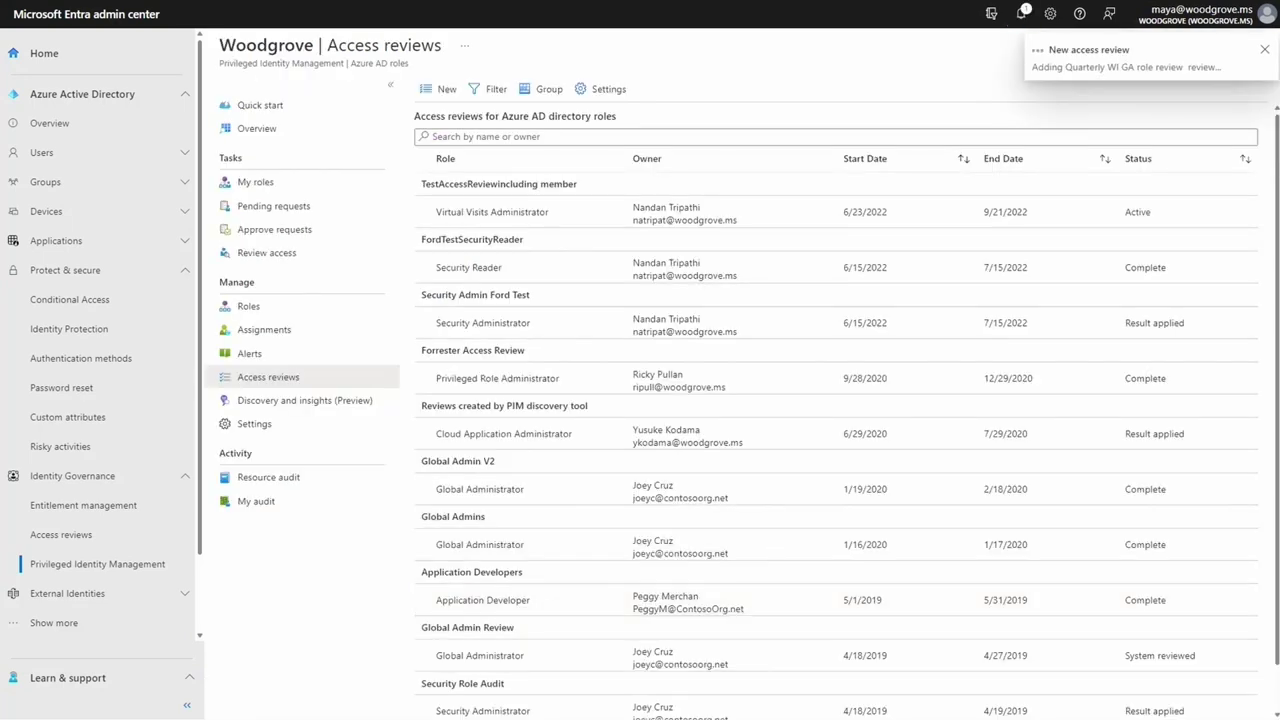